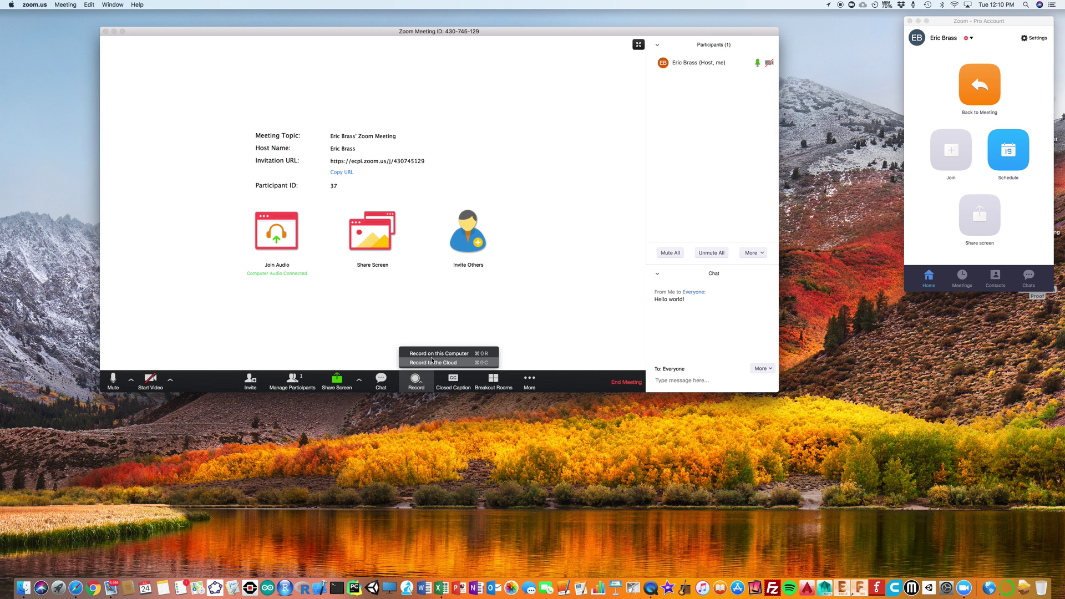
Hide the participants and chat panels, and move and narrow the meeting window.
click(368, 350)
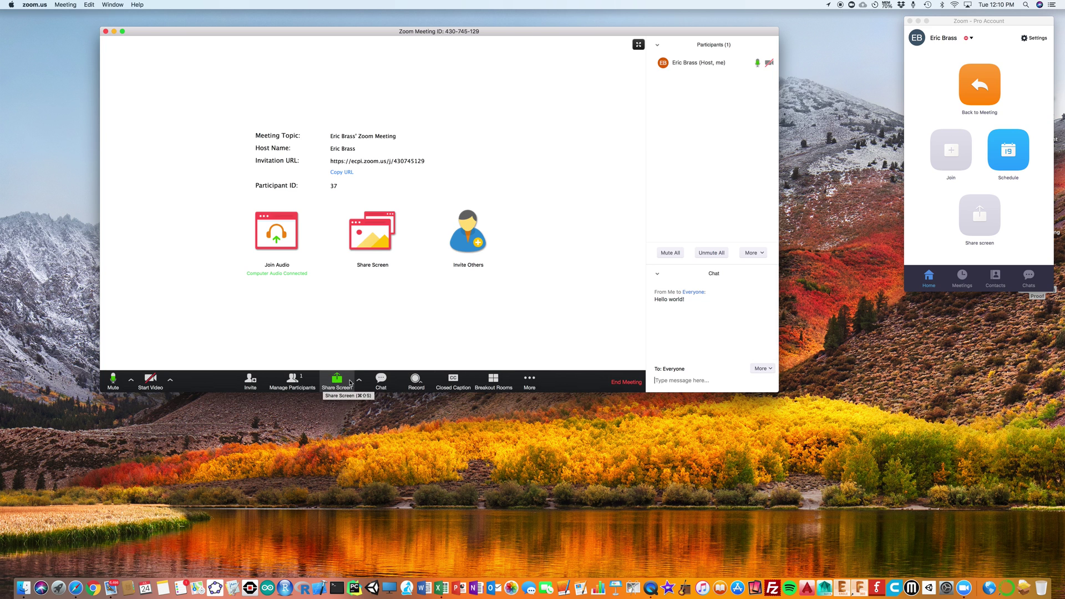
click(299, 382)
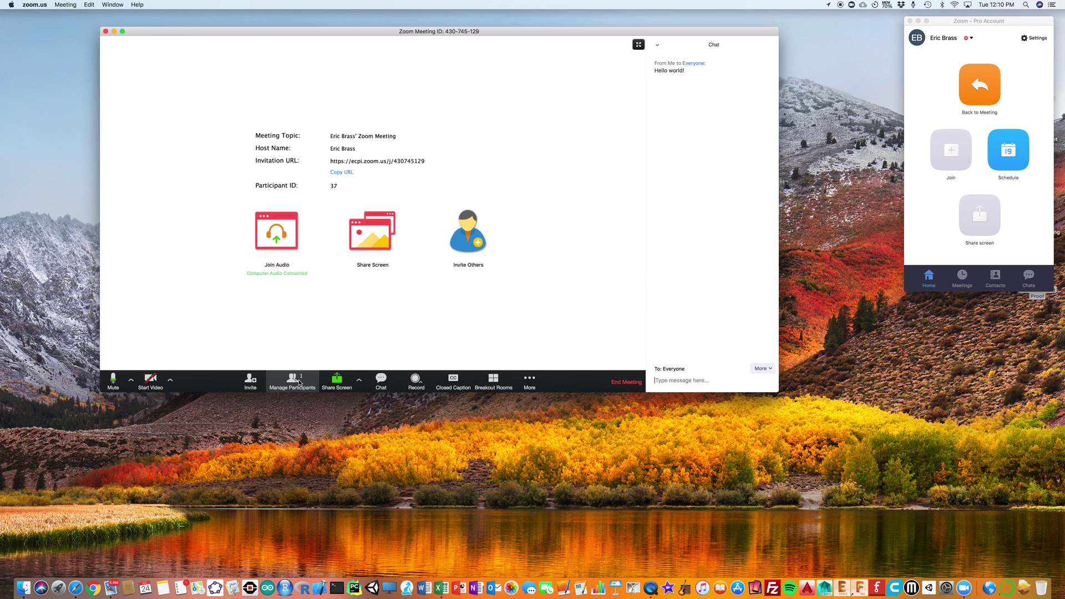
click(386, 382)
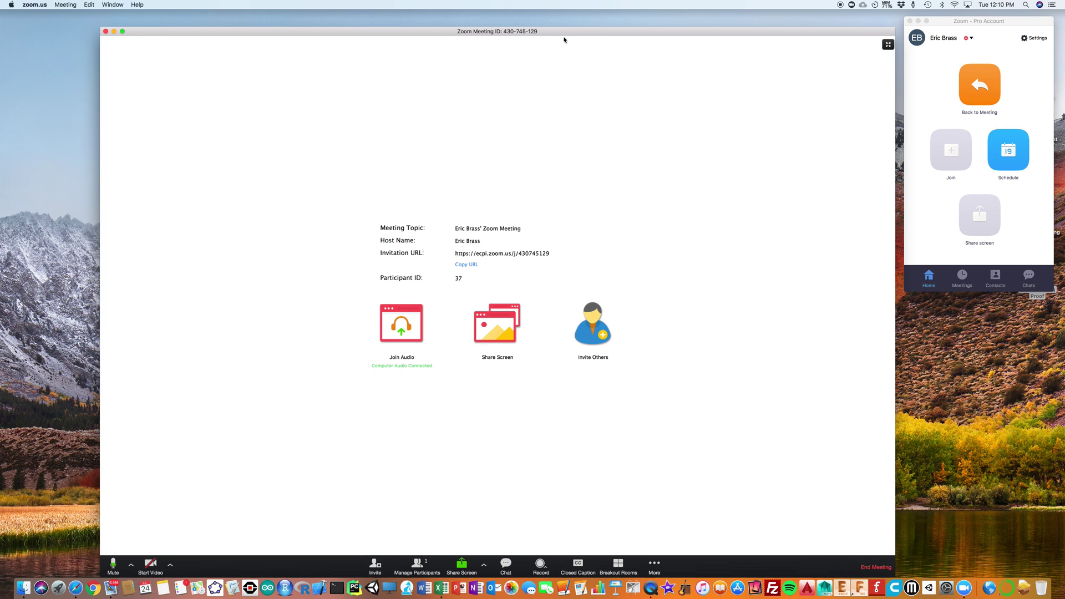
drag(564, 40, 514, 30)
drag(844, 565, 773, 562)
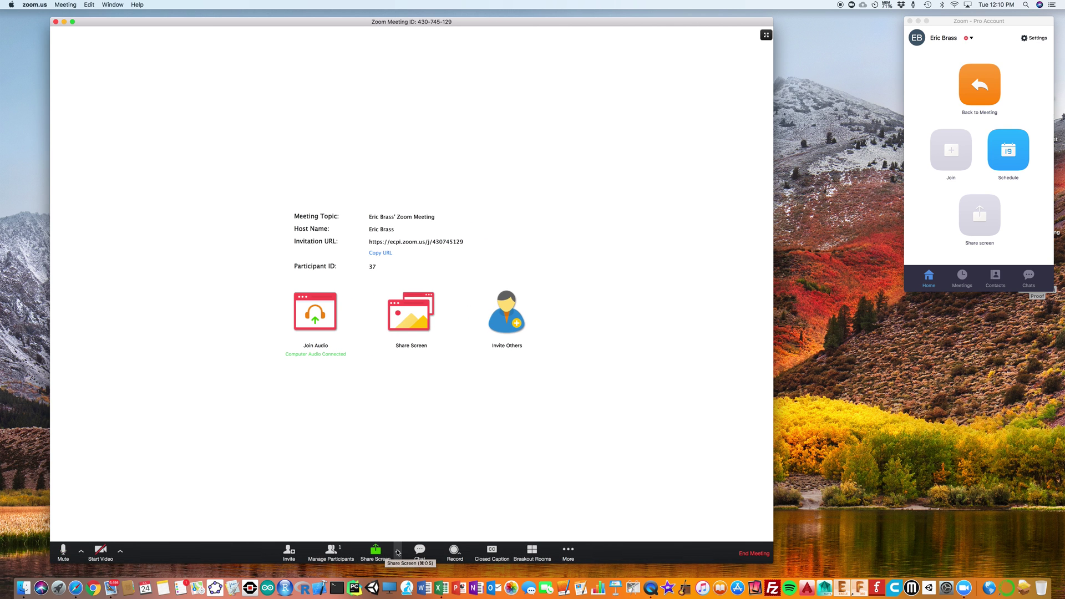
Review the options for simultaneous participant sharing and share Desktop 1 with the meeting.
click(398, 553)
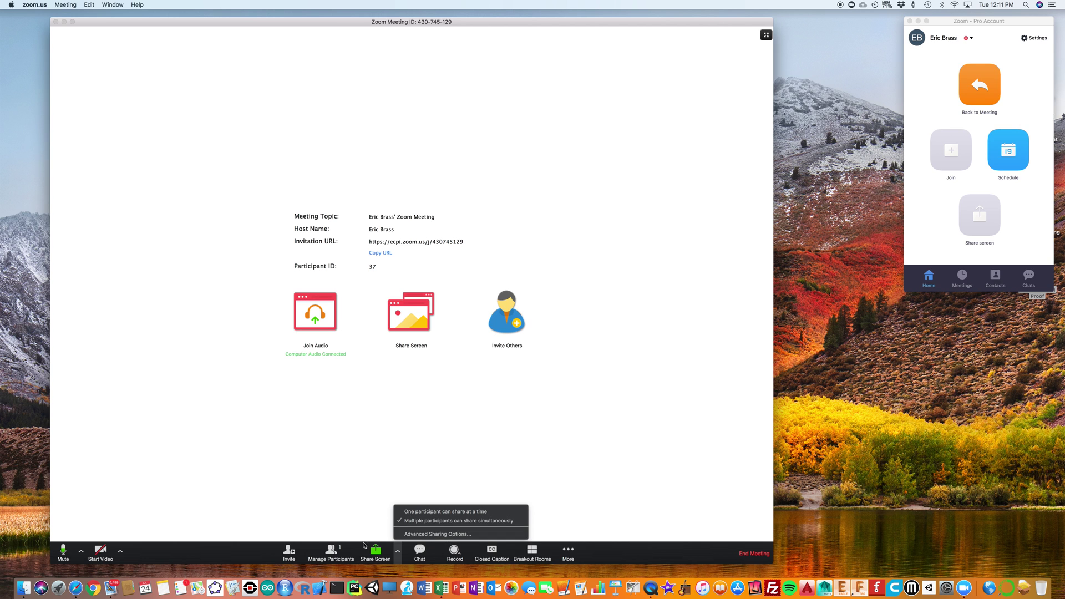
click(398, 553)
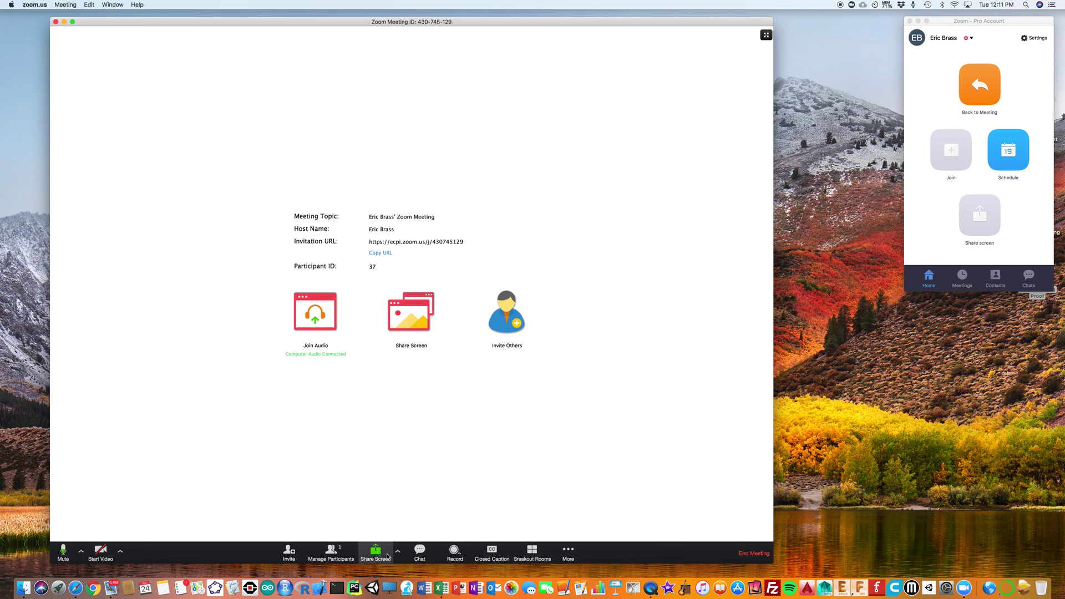
click(379, 558)
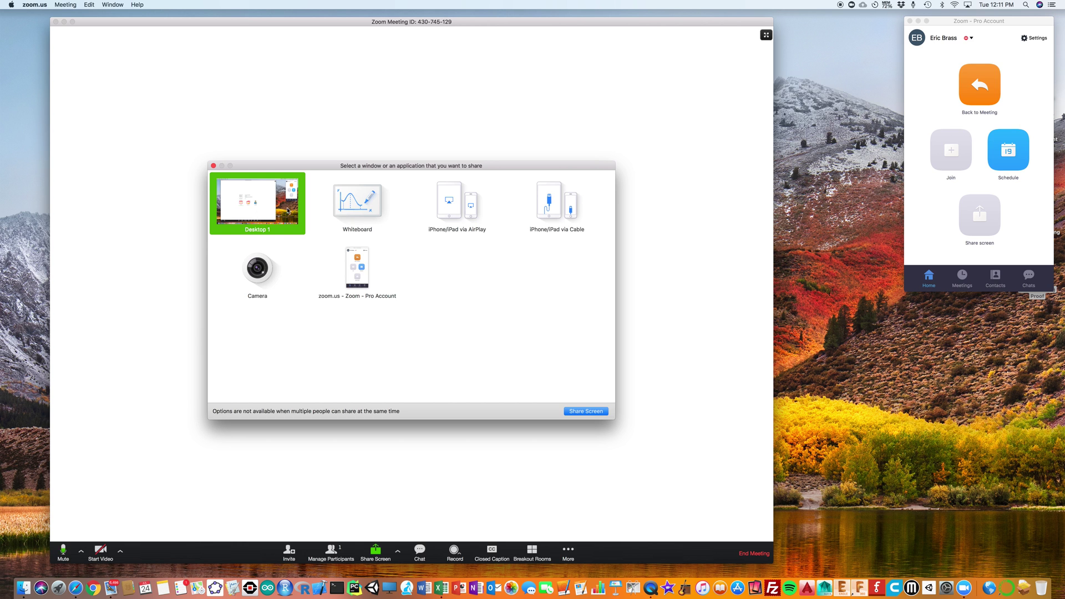
click(581, 412)
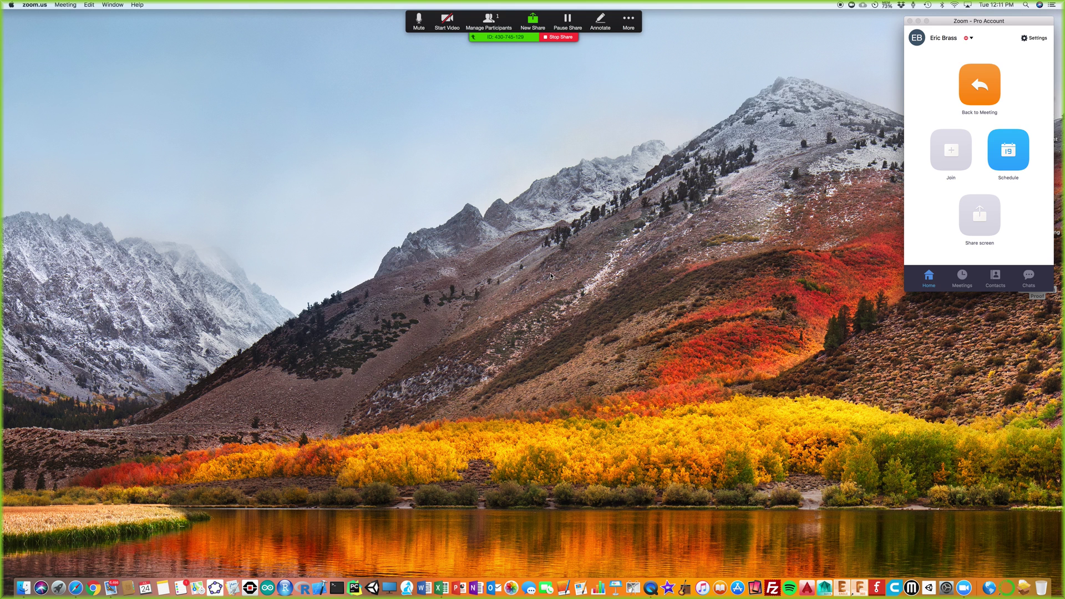
Stop the desktop share and share a Whiteboard instead, shifting its window slightly sideways.
click(559, 38)
click(411, 317)
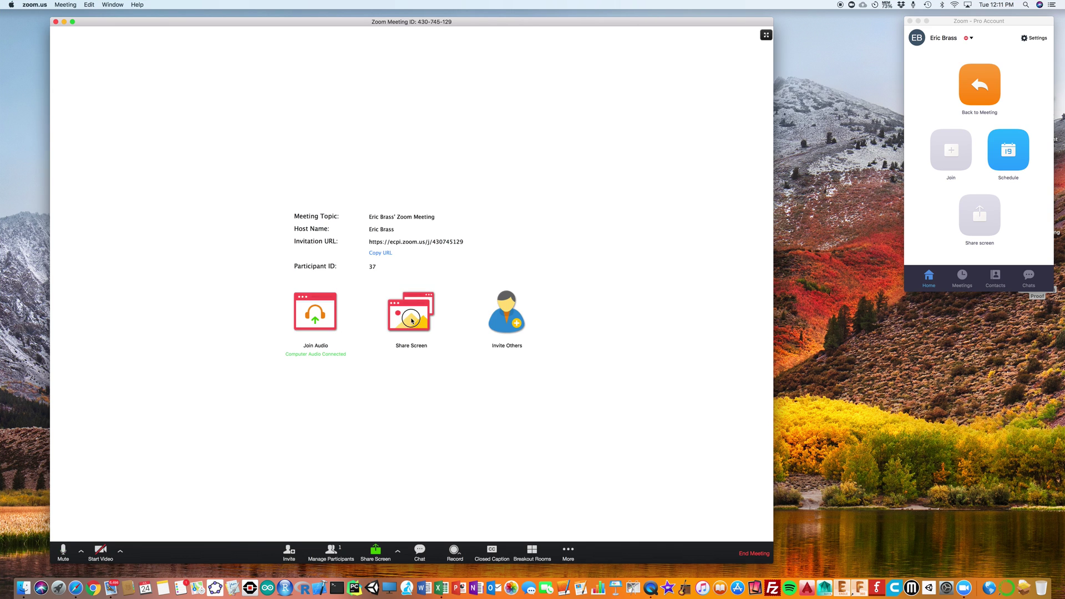
click(356, 204)
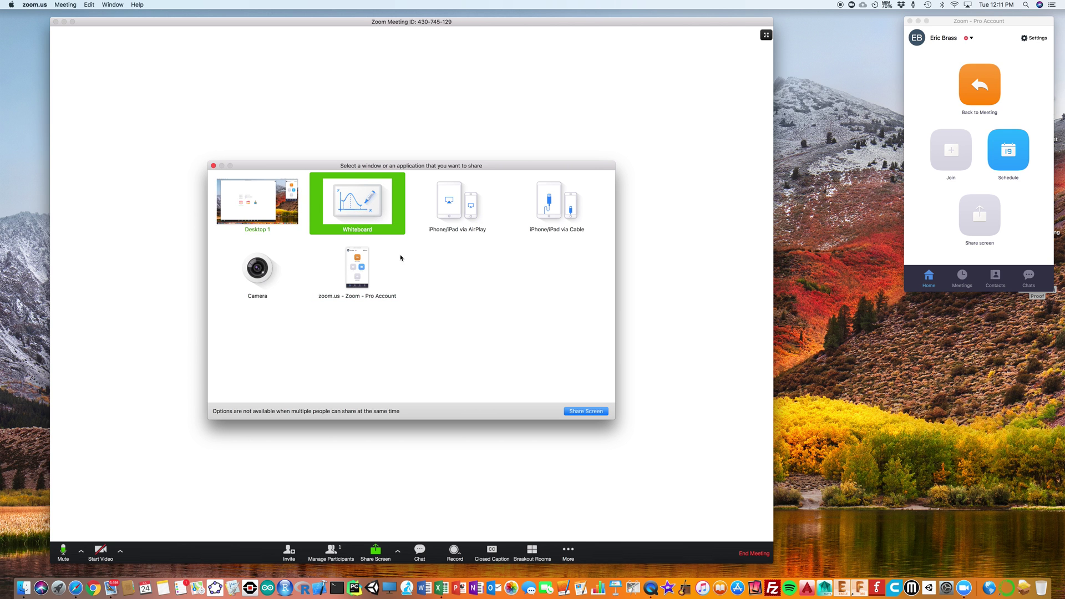
key(Return)
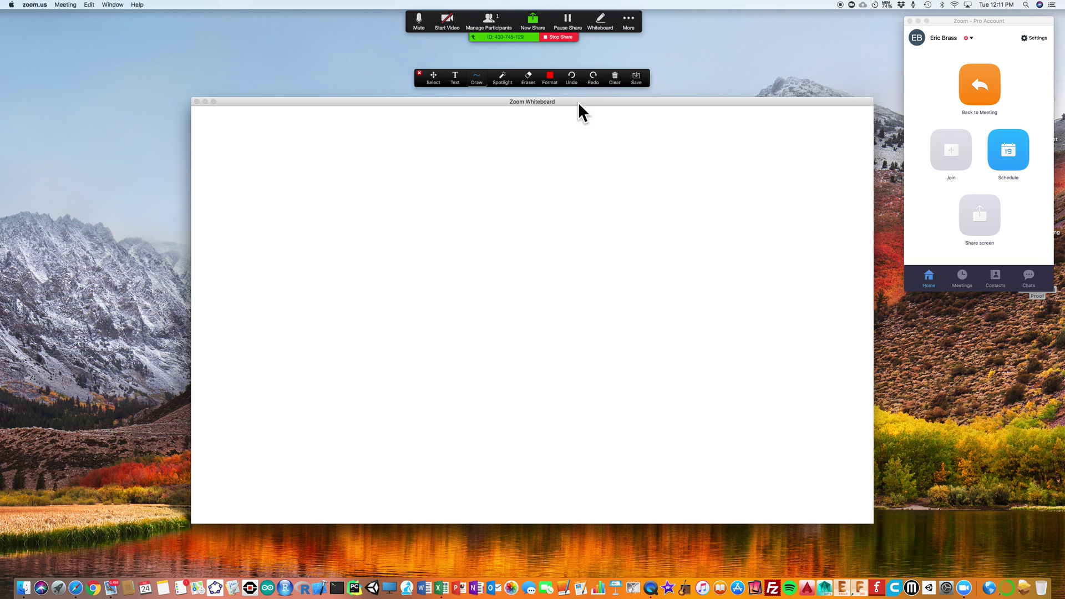
drag(578, 102, 527, 103)
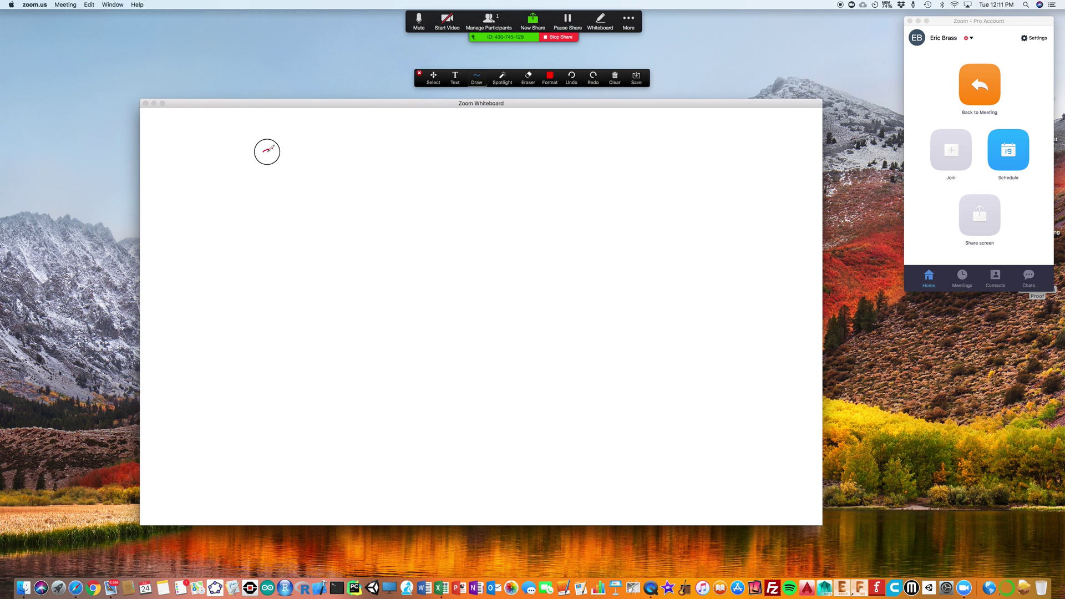
Draw a red freehand scribble on the whiteboard with the equation ΣF = ma beneath it.
mouse_move(267, 152)
mouse_down()
mouse_move(311, 174)
mouse_move(309, 160)
mouse_move(349, 176)
mouse_up()
mouse_move(270, 139)
mouse_down()
mouse_move(323, 213)
mouse_move(354, 211)
mouse_move(268, 232)
mouse_move(278, 238)
mouse_move(265, 255)
mouse_move(288, 258)
mouse_move(306, 241)
mouse_move(328, 247)
mouse_up()
mouse_move(325, 250)
mouse_down()
mouse_move(369, 250)
mouse_move(366, 236)
mouse_move(319, 235)
mouse_up()
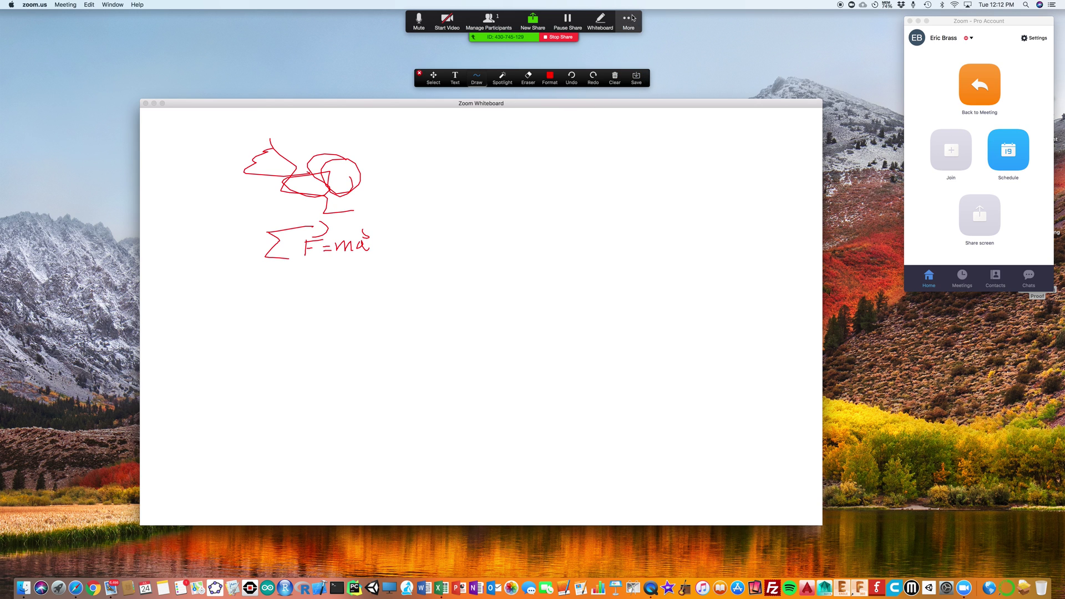
Save the whiteboard as an image, view the saved file in Finder, and close the Finder window.
click(636, 78)
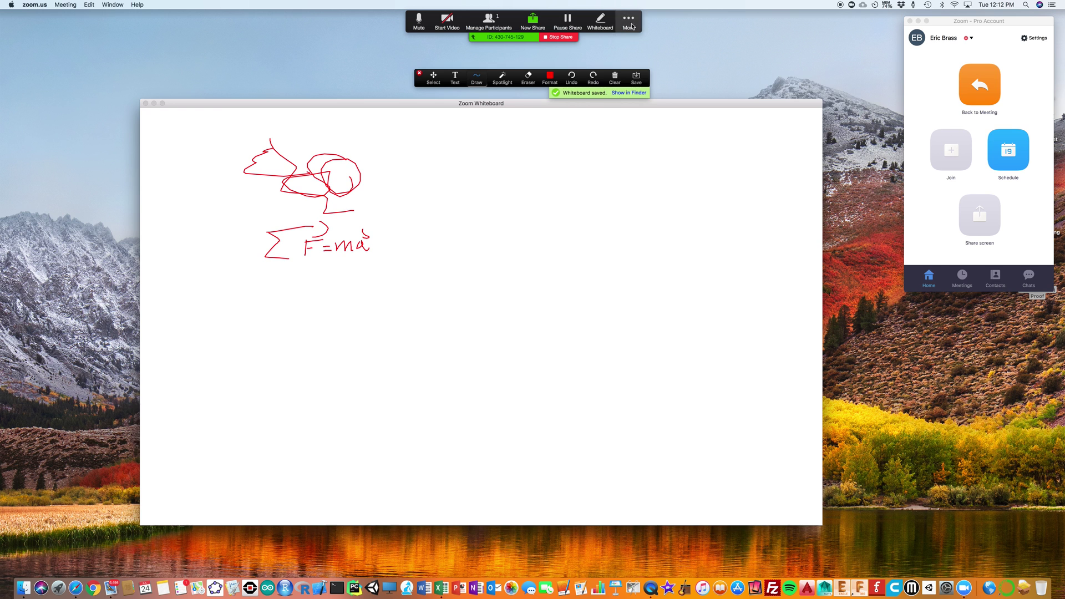
click(630, 93)
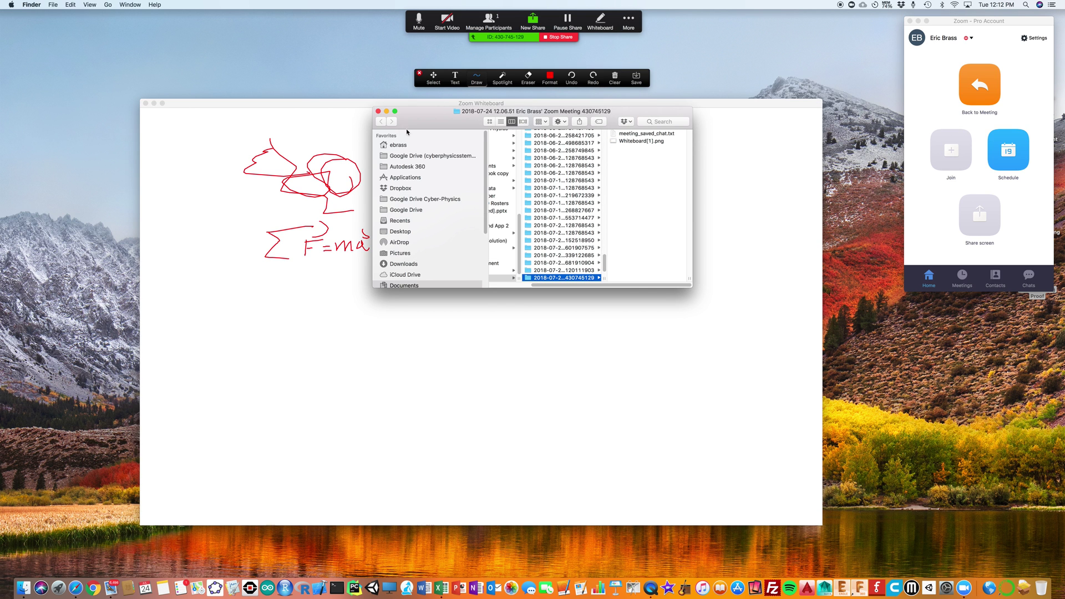
click(378, 111)
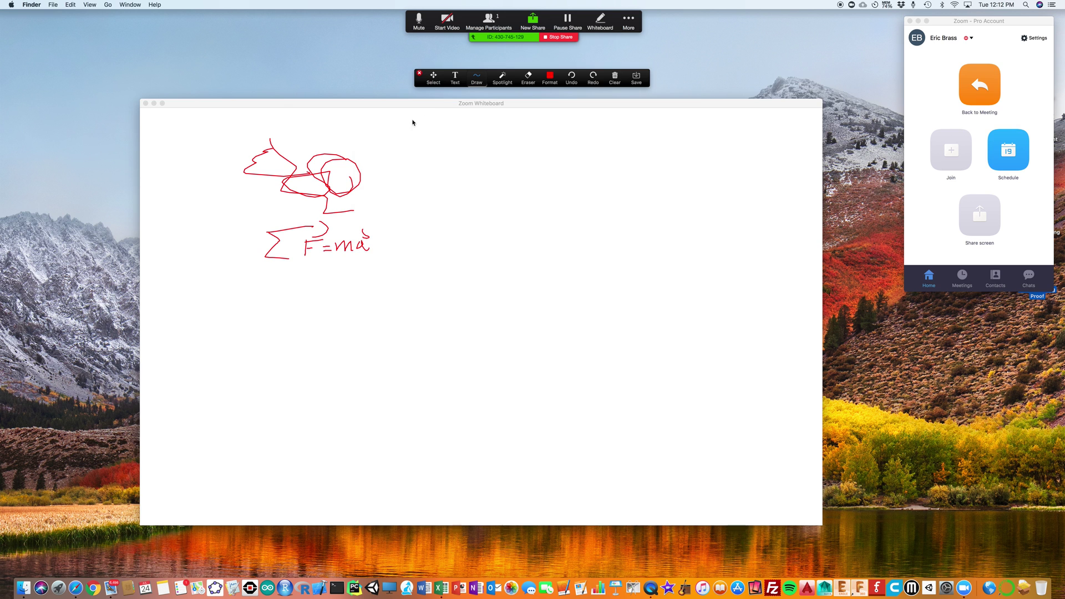
Stop the whiteboard share and start sharing with the iPhone/iPad via AirPlay option.
click(487, 134)
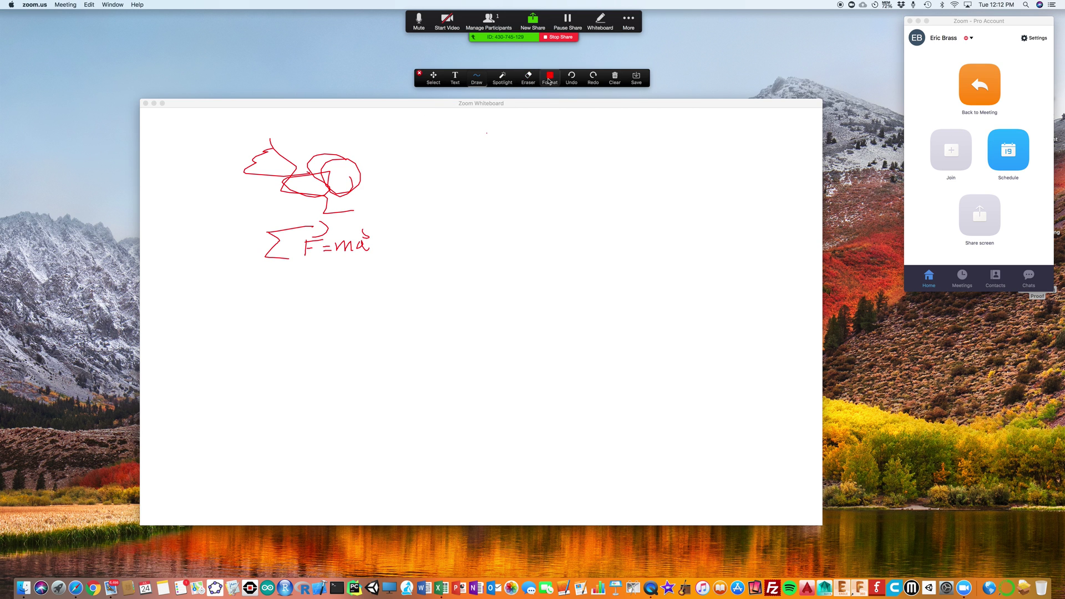
click(560, 36)
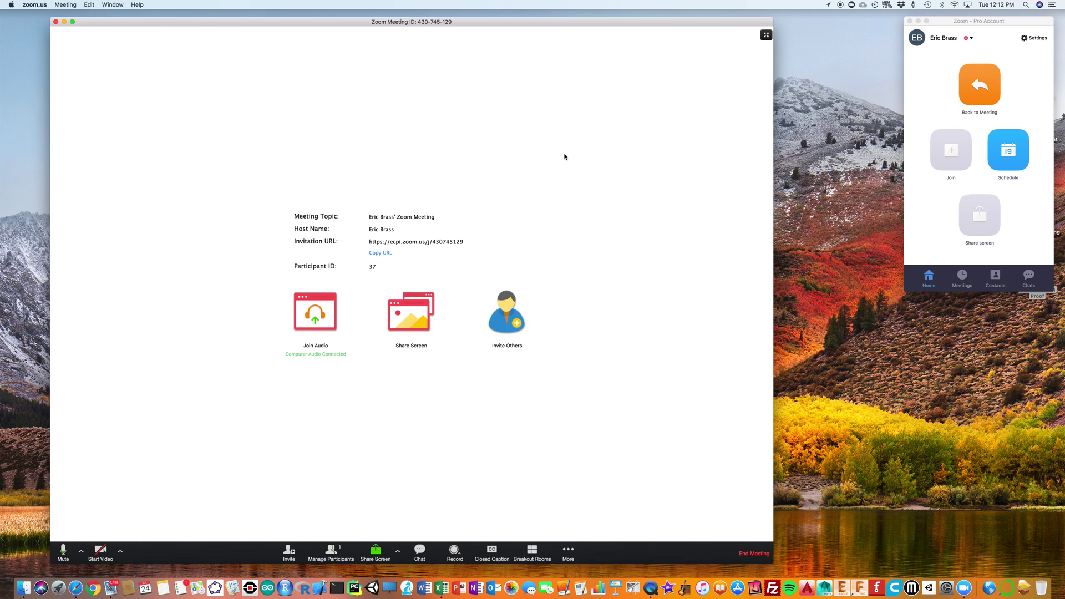
click(411, 312)
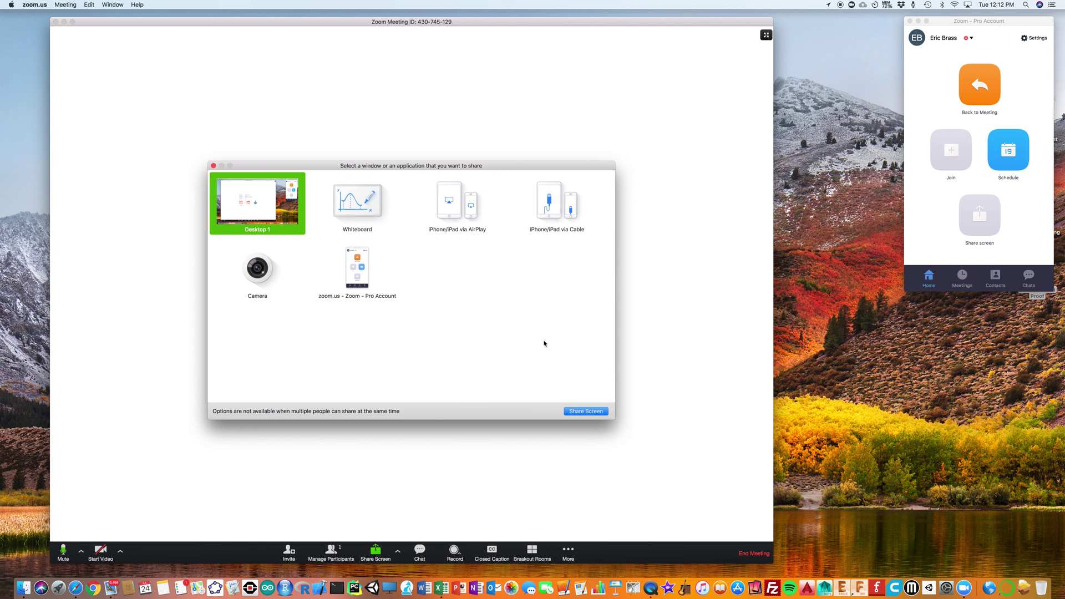
click(213, 166)
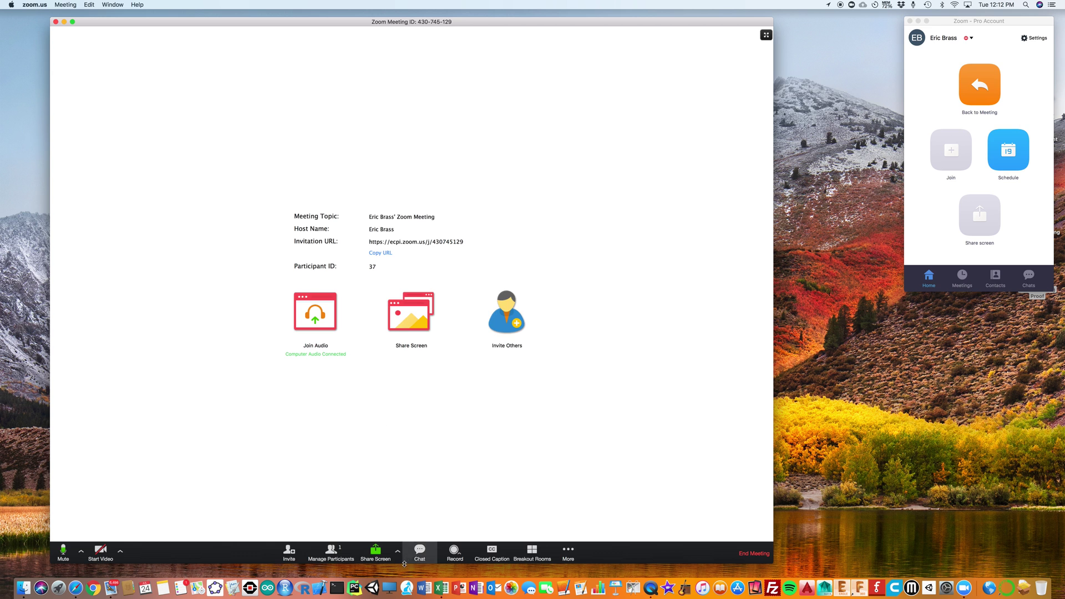
click(377, 551)
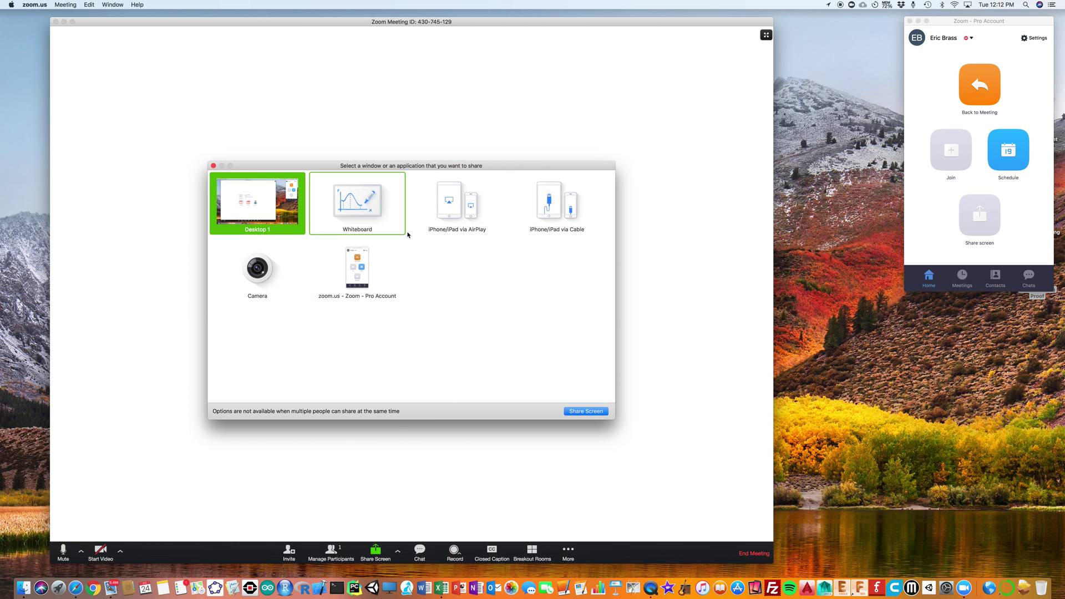
click(459, 218)
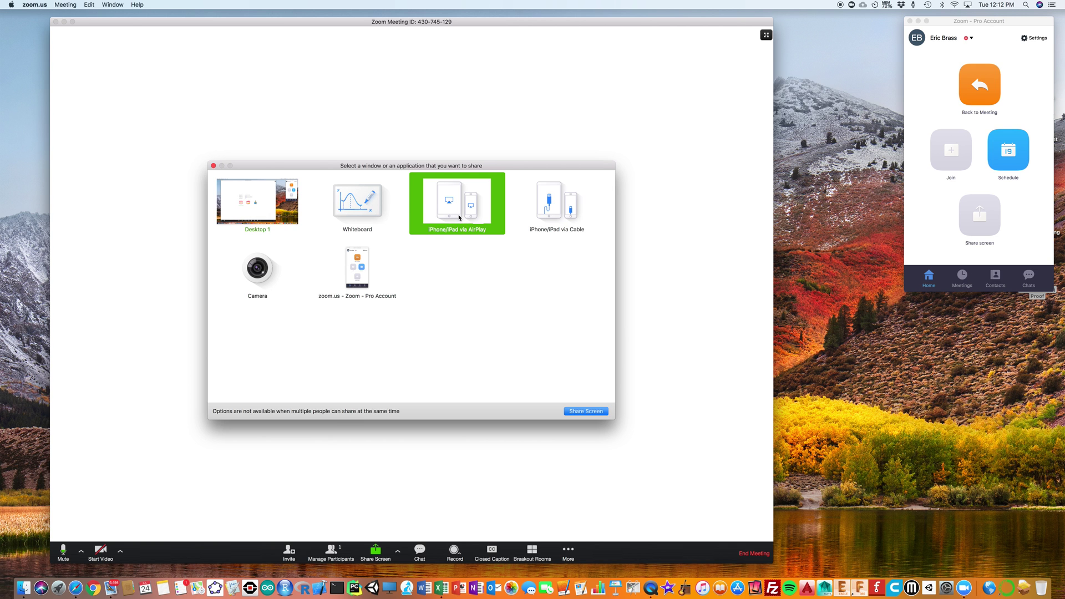
double_click(460, 218)
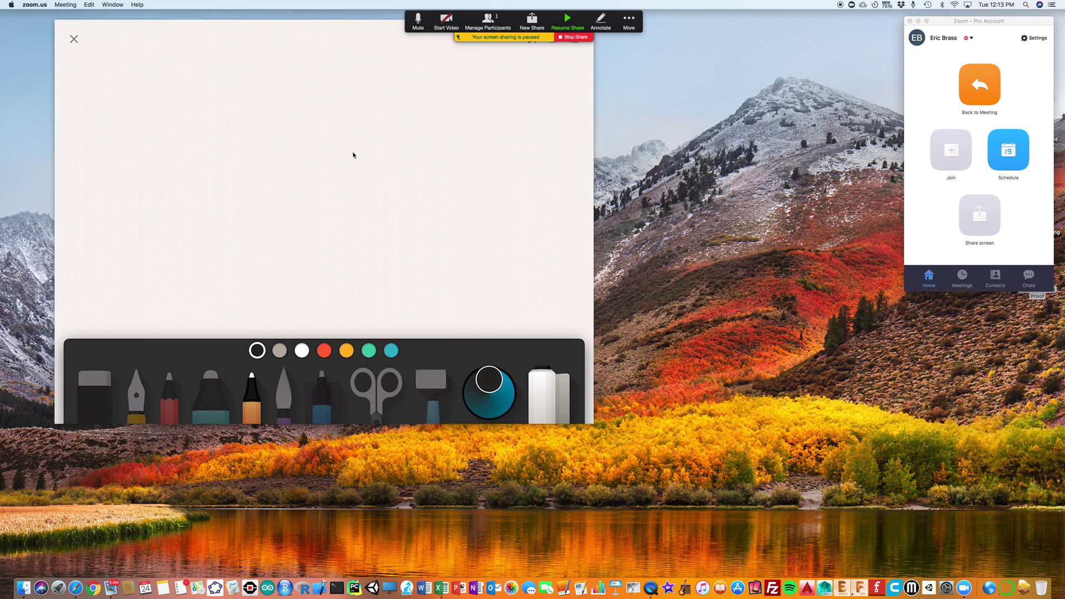
Enlarge the mirrored iPad window and stop the iPad share.
drag(594, 425, 728, 529)
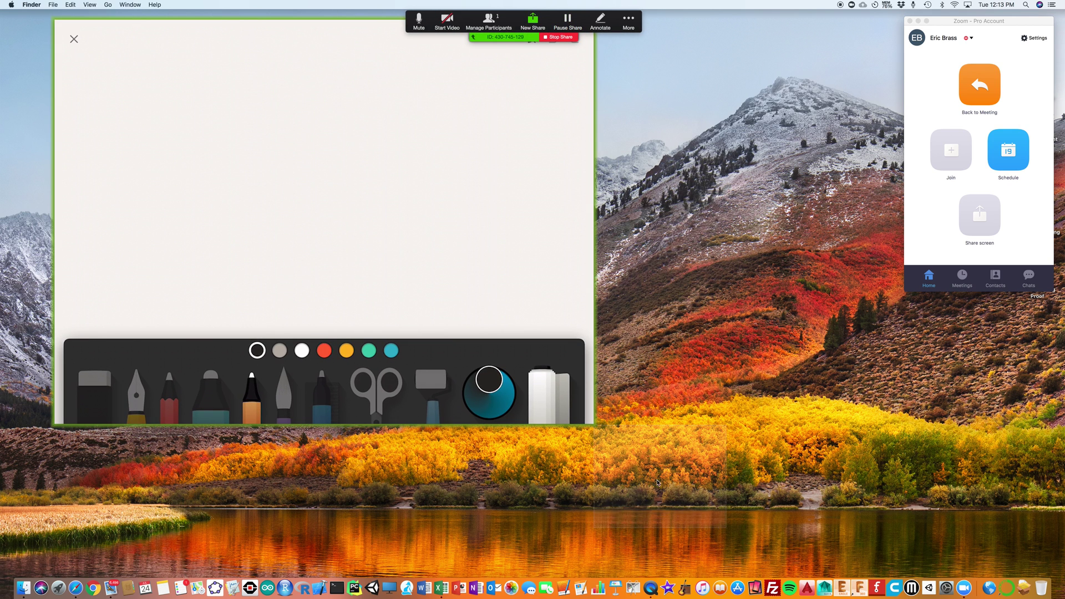
mouse_move(592, 418)
mouse_down()
mouse_move(710, 530)
mouse_move(761, 557)
mouse_up()
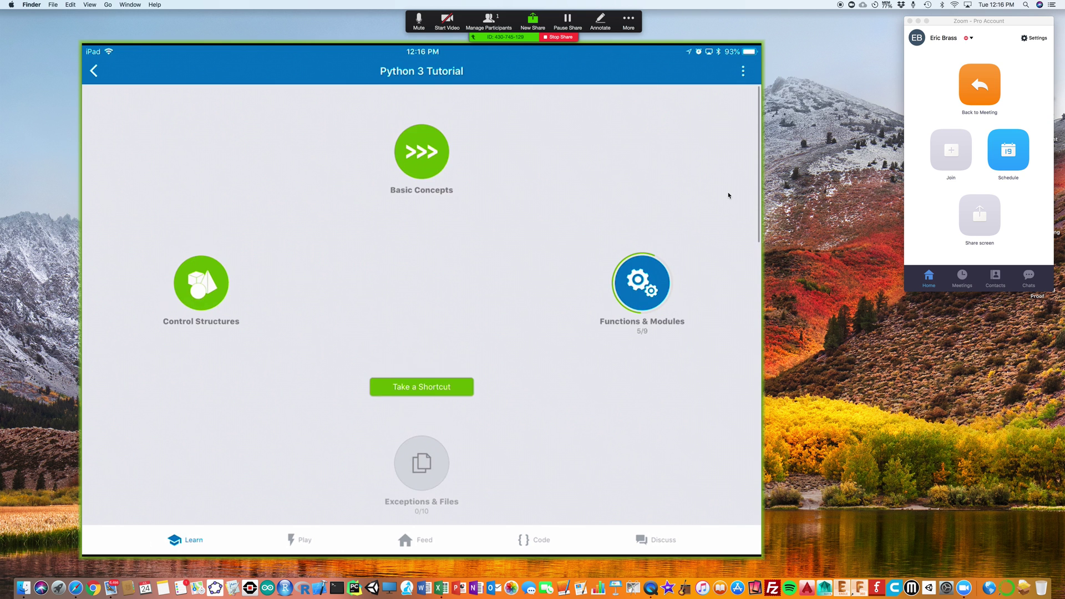
click(562, 38)
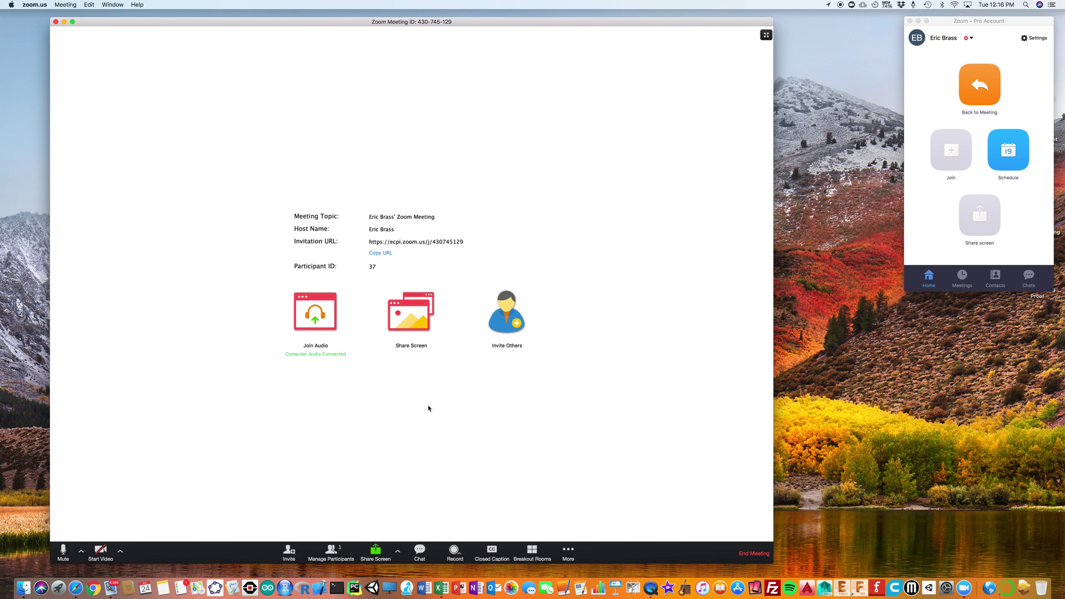
Open the share selection window, switch to Microsoft Excel, and arrange both windows so the recent workbooks can be read.
click(376, 547)
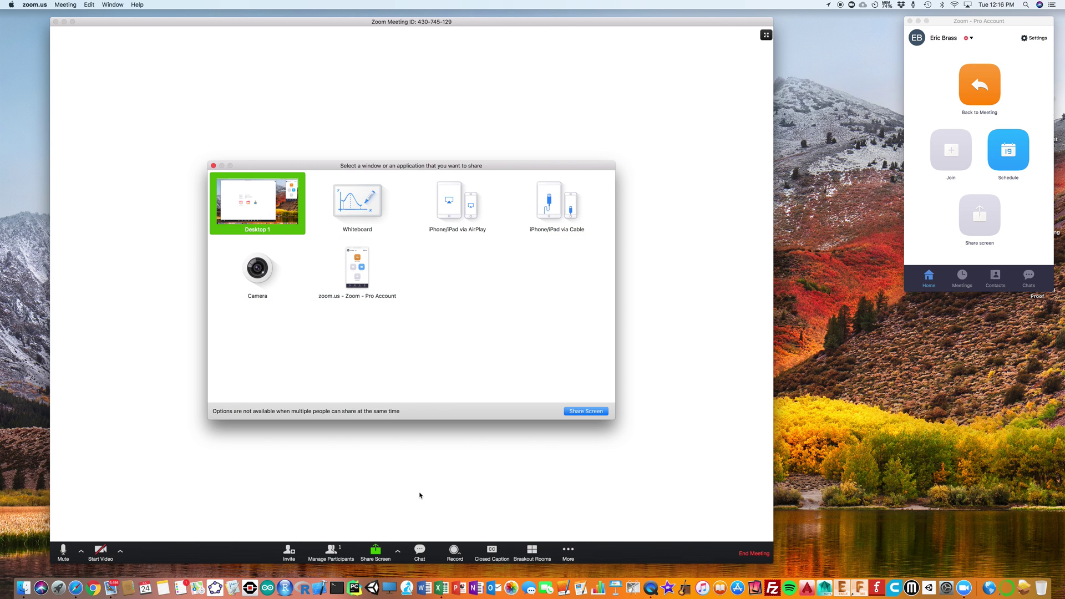
click(443, 586)
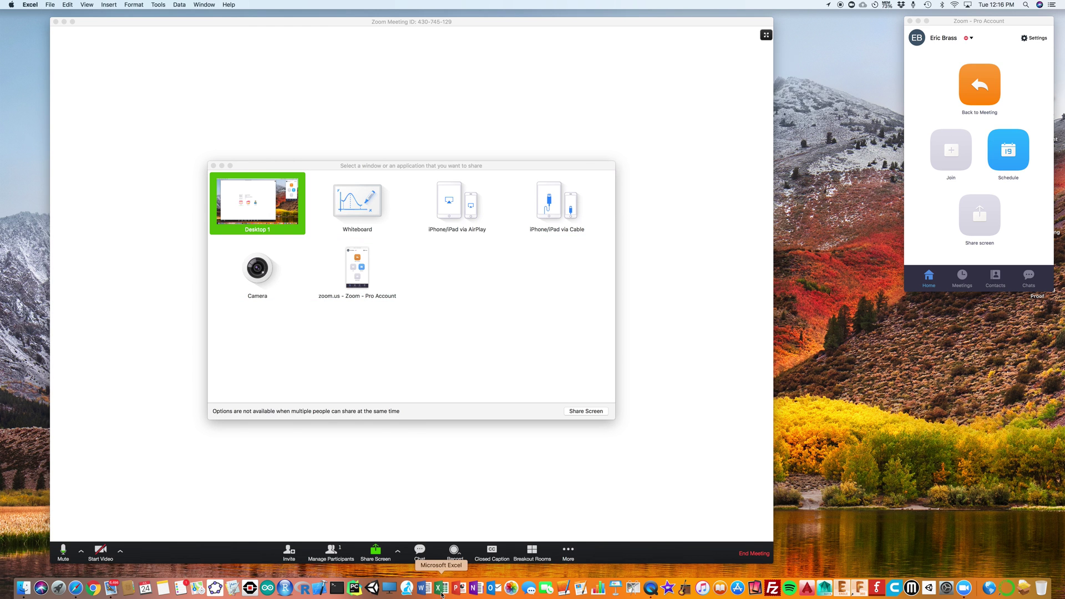
drag(435, 70, 463, 53)
drag(410, 165, 543, 286)
Open the recent workbook "Angular Velocity Analysis Verification Solution v4" in Excel.
scroll(390, 243, down, 5)
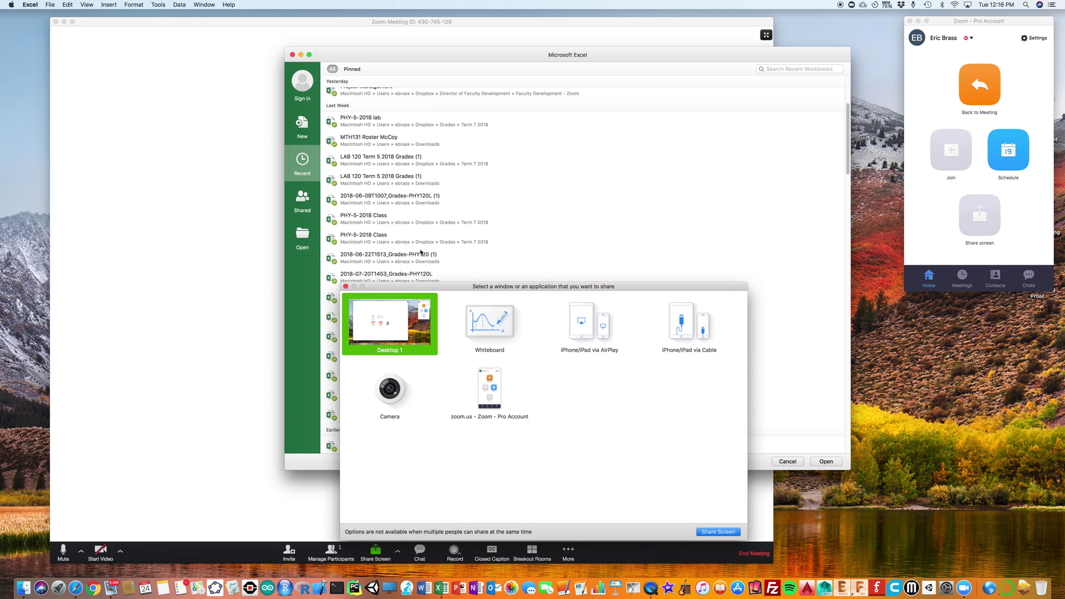
scroll(387, 225, down, 4)
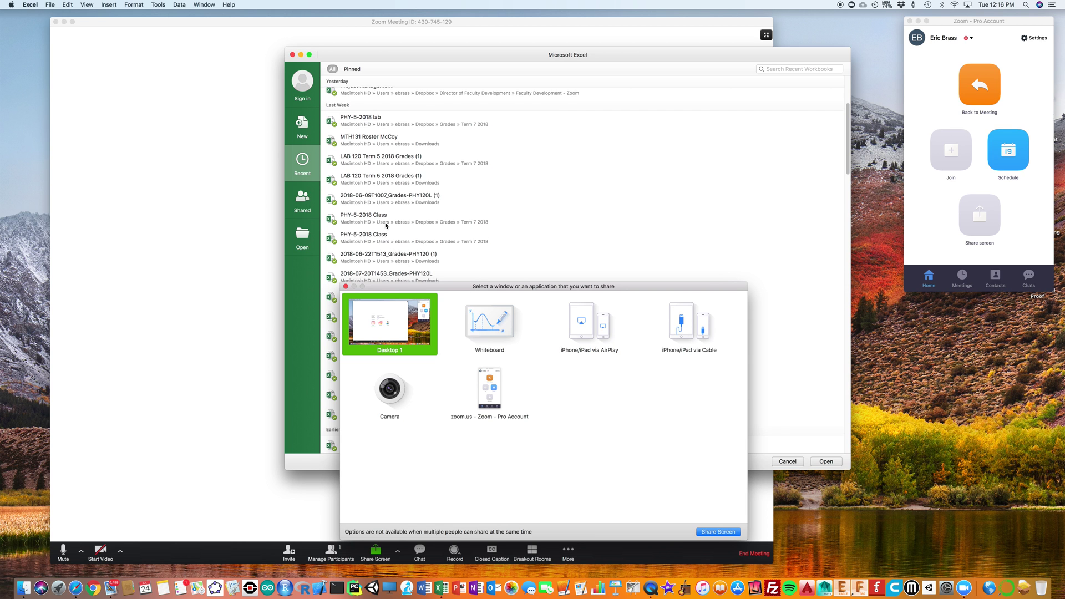
scroll(387, 225, down, 3)
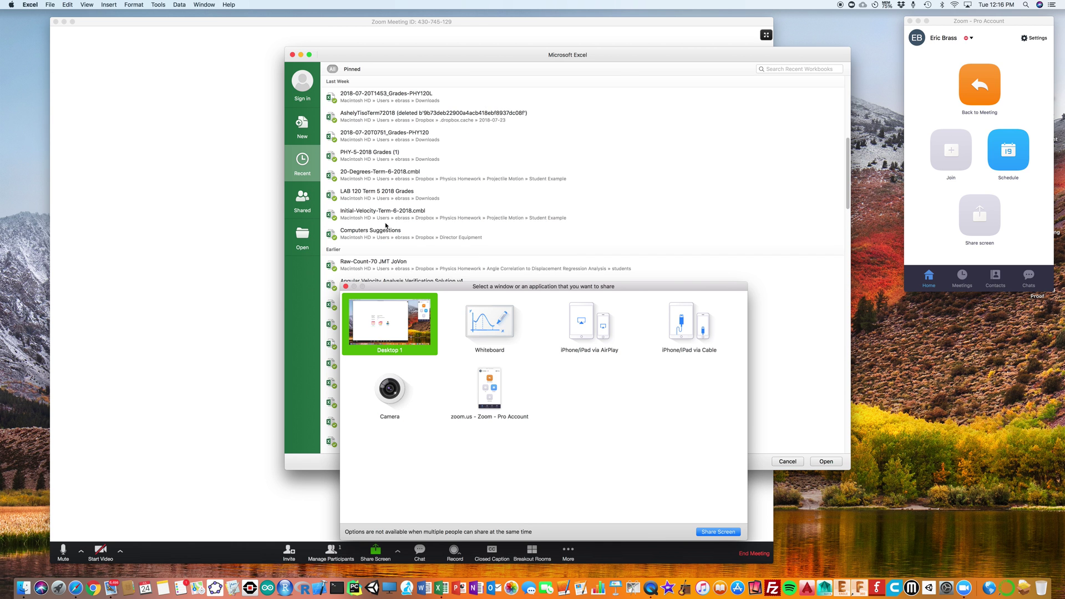
scroll(386, 225, down, 1)
scroll(386, 224, down, 1)
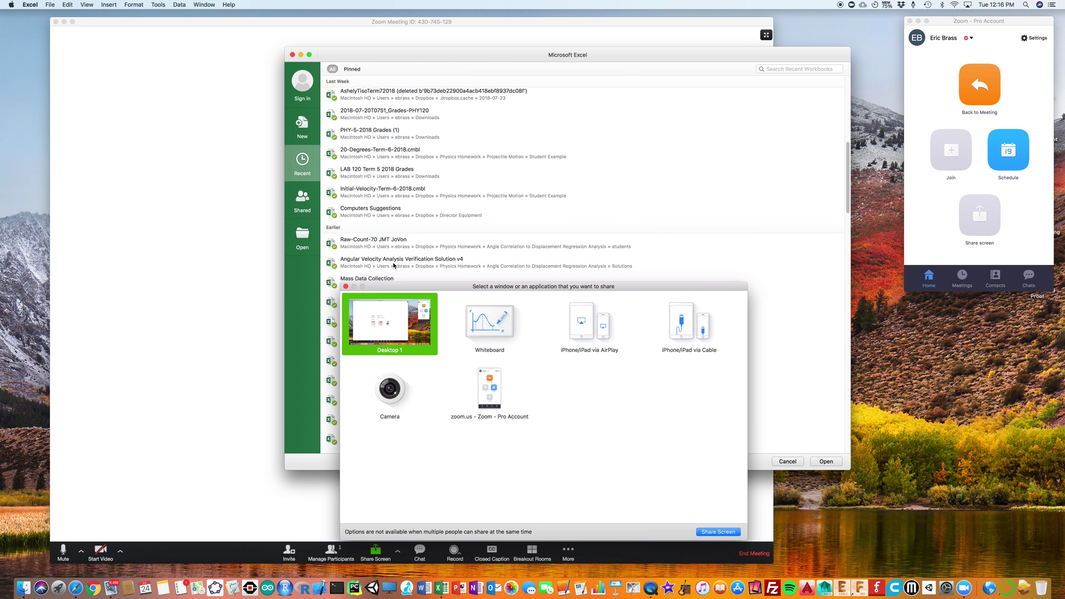
key(Escape)
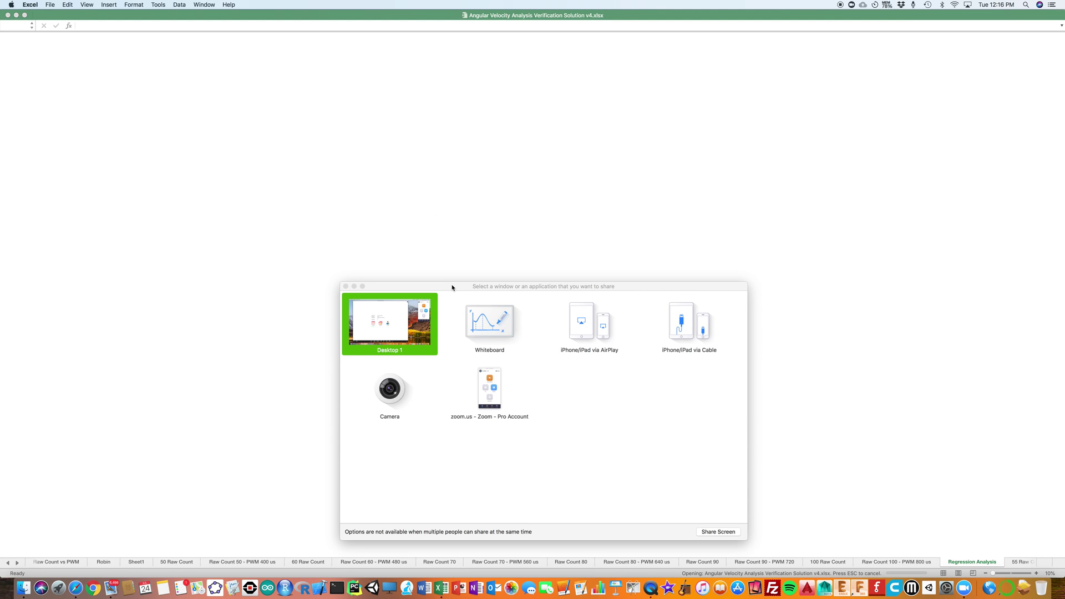
Move the share selection window clear of the loading workbook and close it.
drag(452, 287, 425, 132)
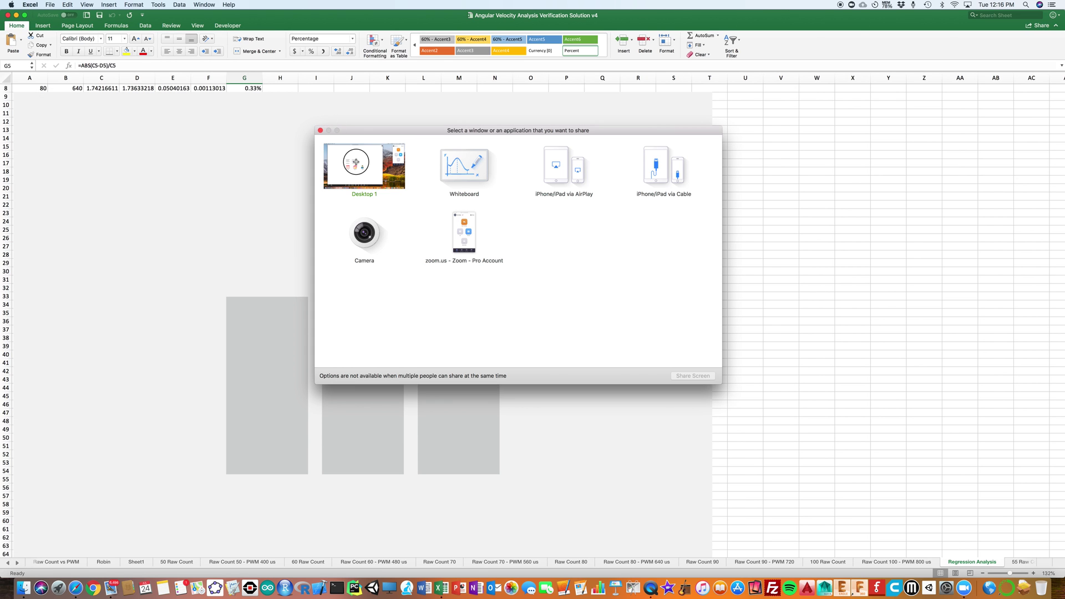
click(340, 141)
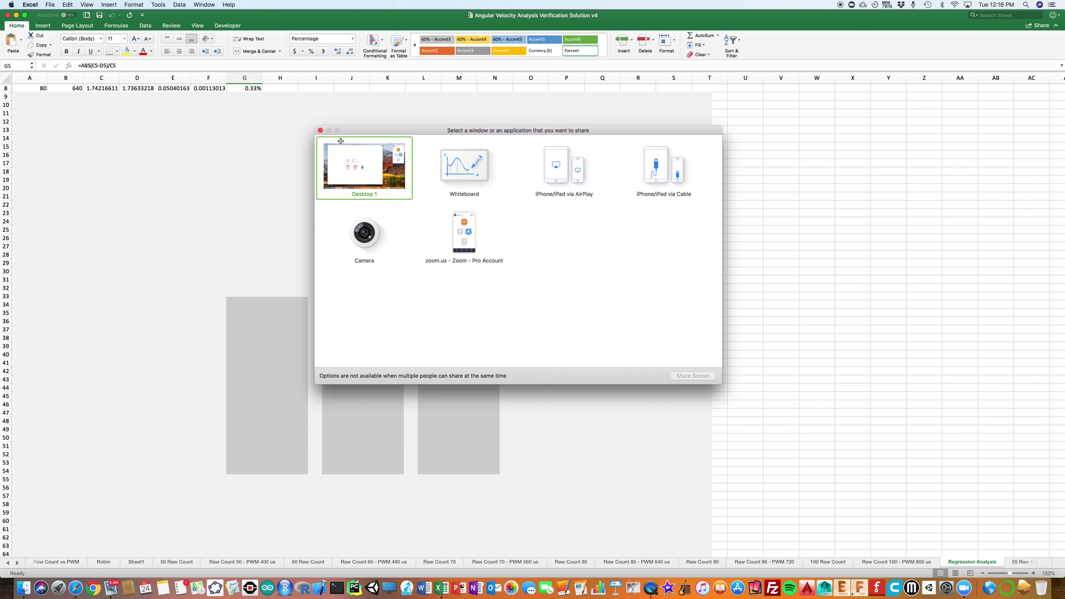
click(320, 130)
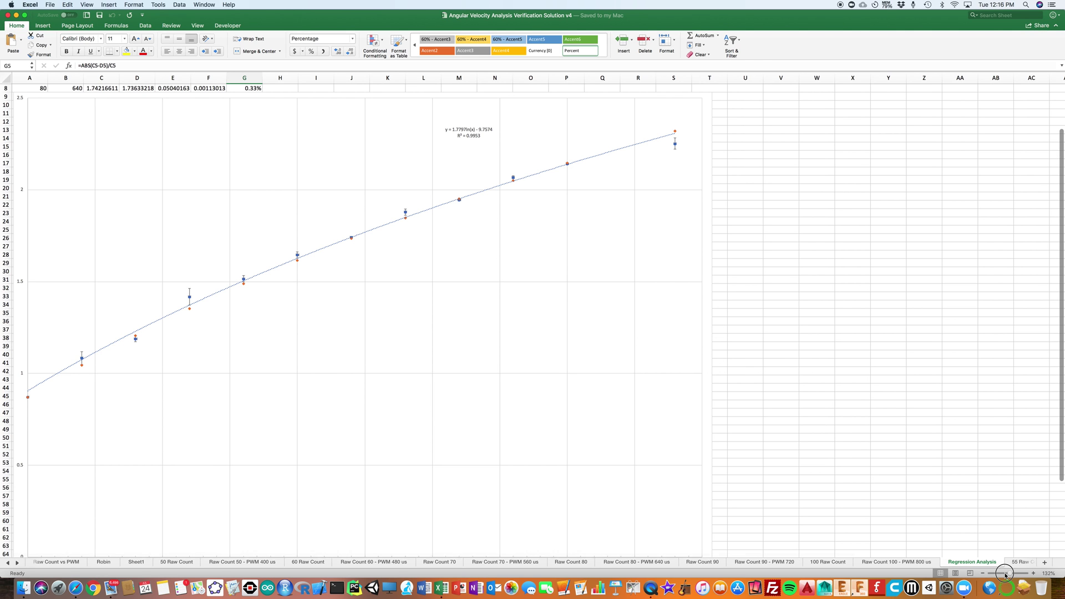
Take the Excel workbook out of full-screen view, place its window over the meeting window, and zoom the sheet to 84%.
drag(1011, 575, 1003, 577)
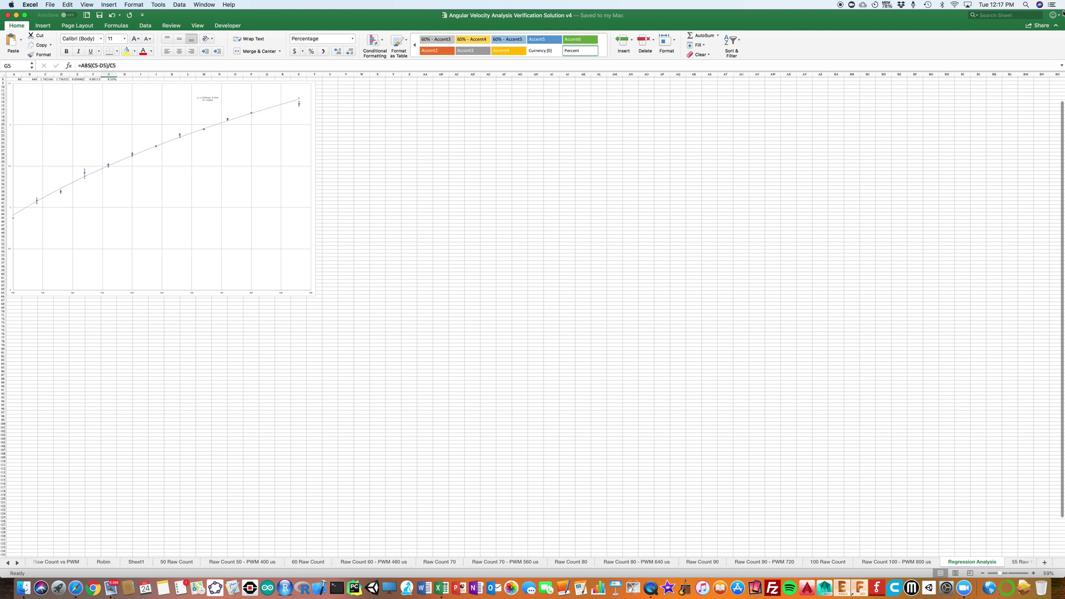
key(ctrl+super+f)
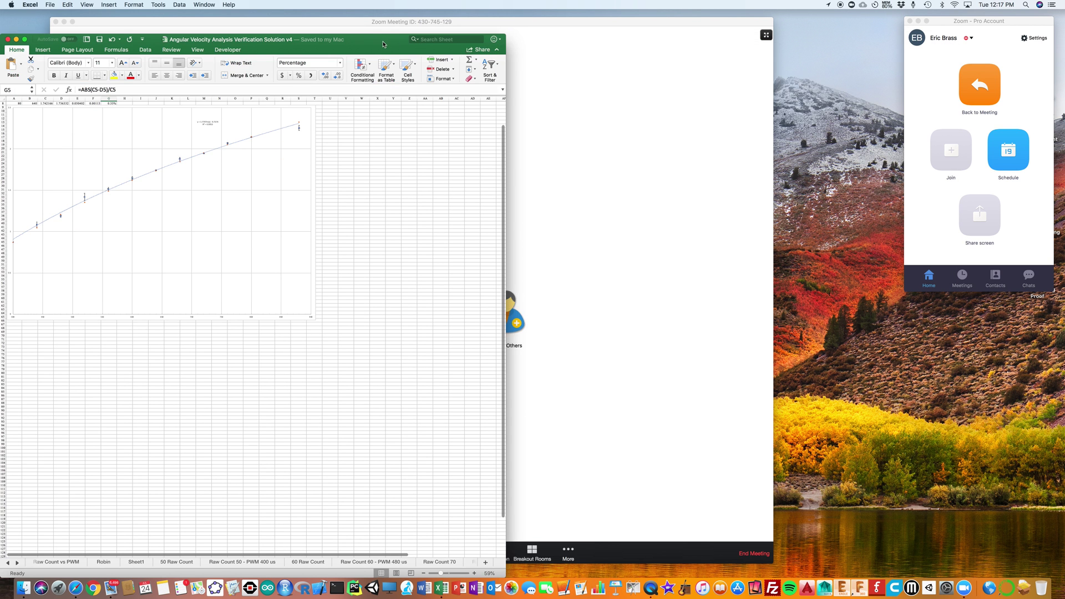
drag(383, 44, 560, 44)
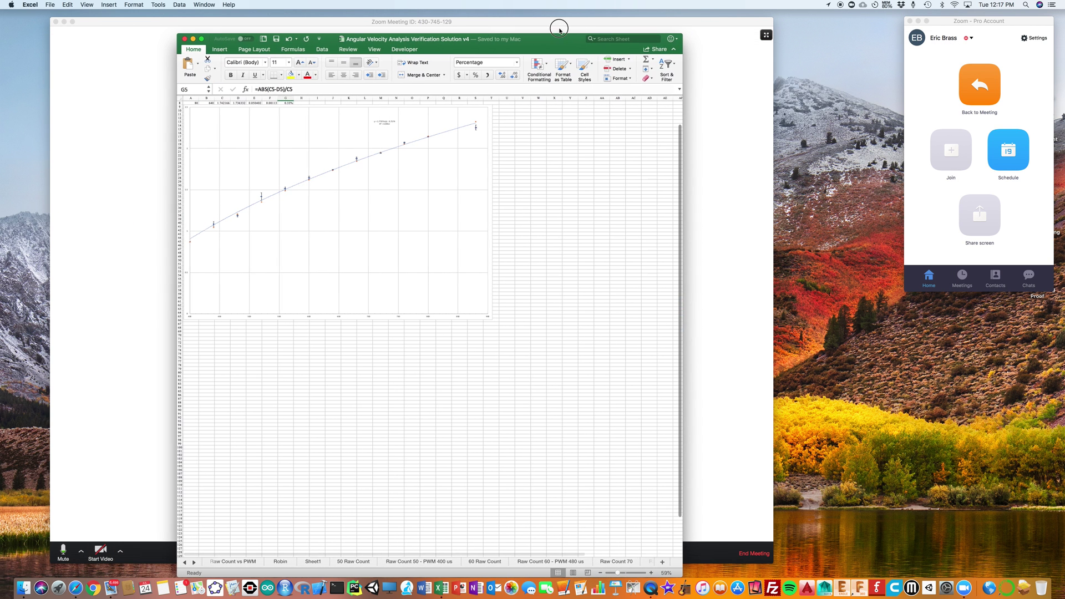
drag(617, 573, 622, 573)
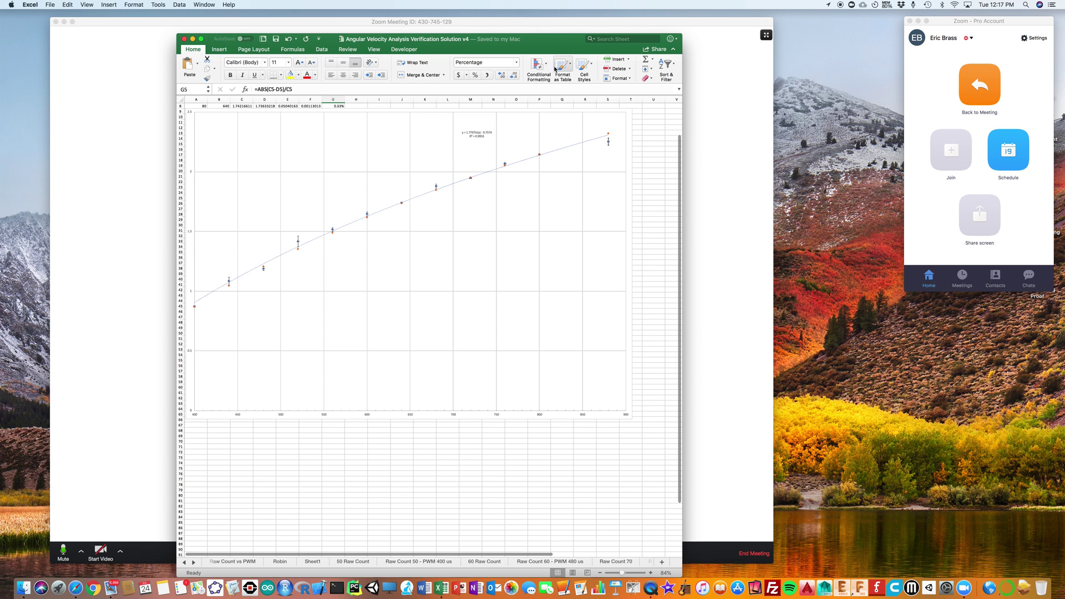
Return to the Zoom meeting and share the Microsoft Excel workbook window.
click(113, 219)
click(403, 316)
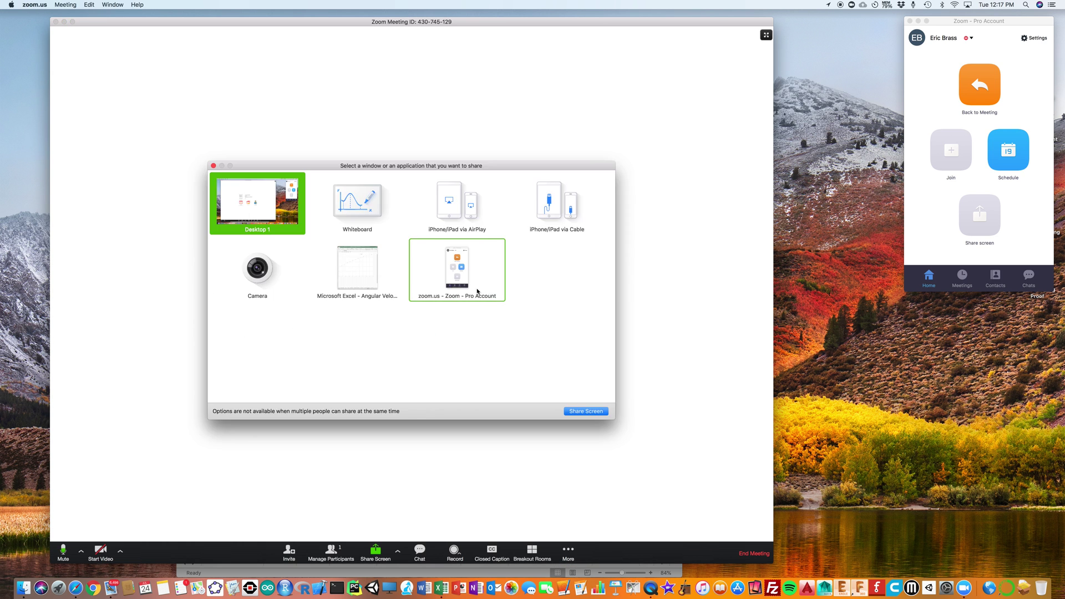
click(357, 276)
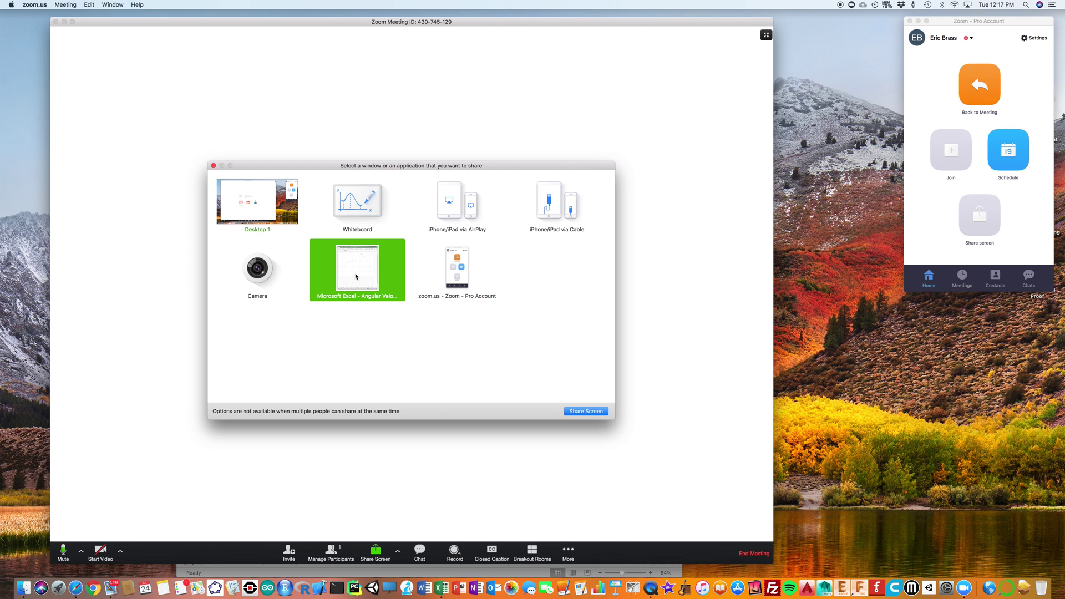
double_click(357, 277)
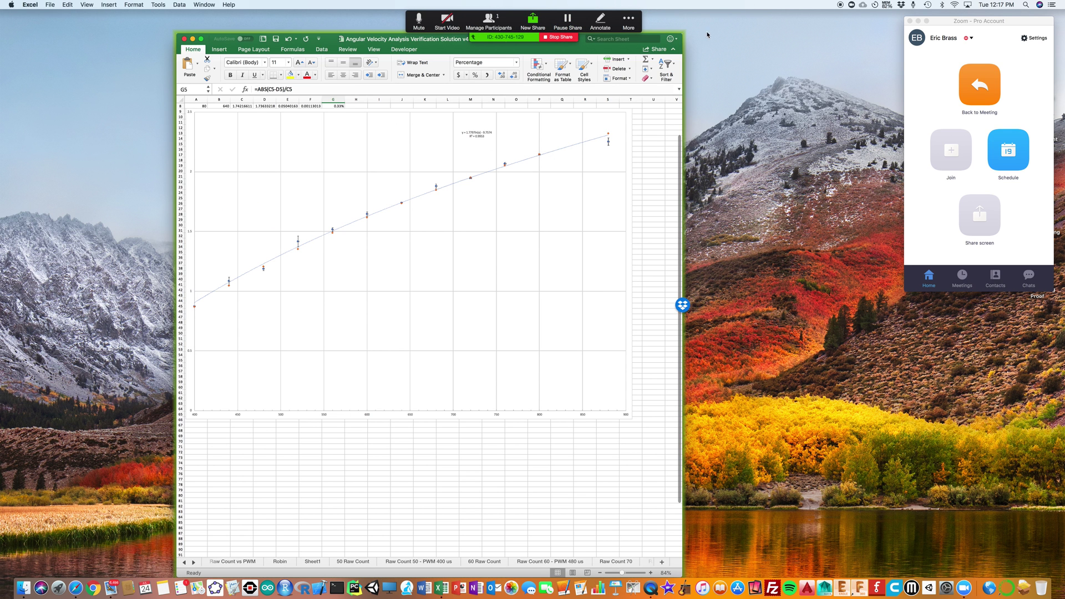
Make the shared Excel window slightly wider and shorter, and zoom the sheet to 93%.
drag(684, 41, 770, 44)
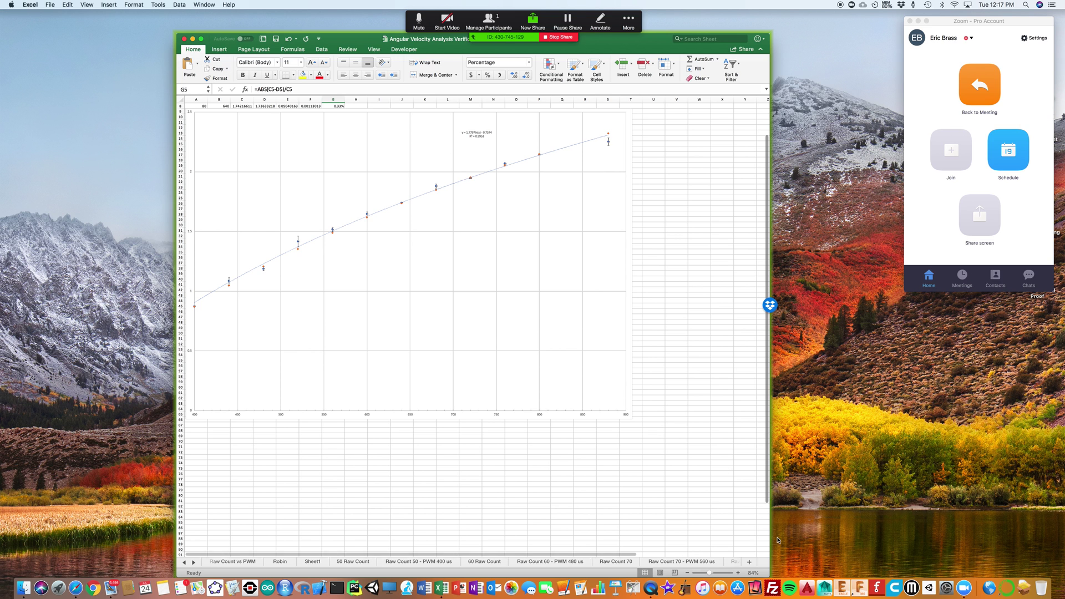
drag(771, 571, 702, 466)
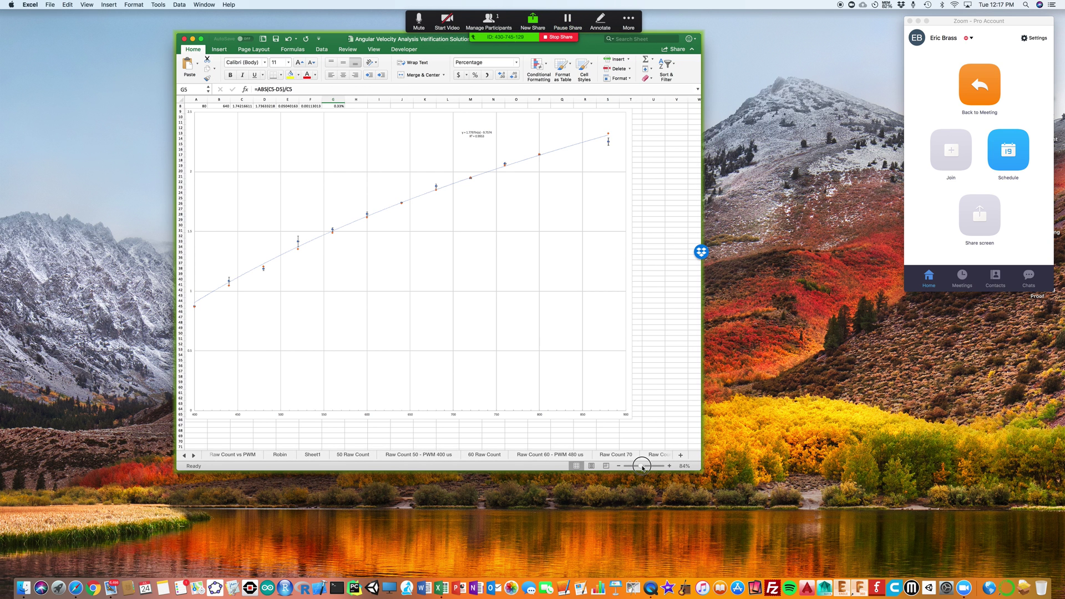
click(645, 468)
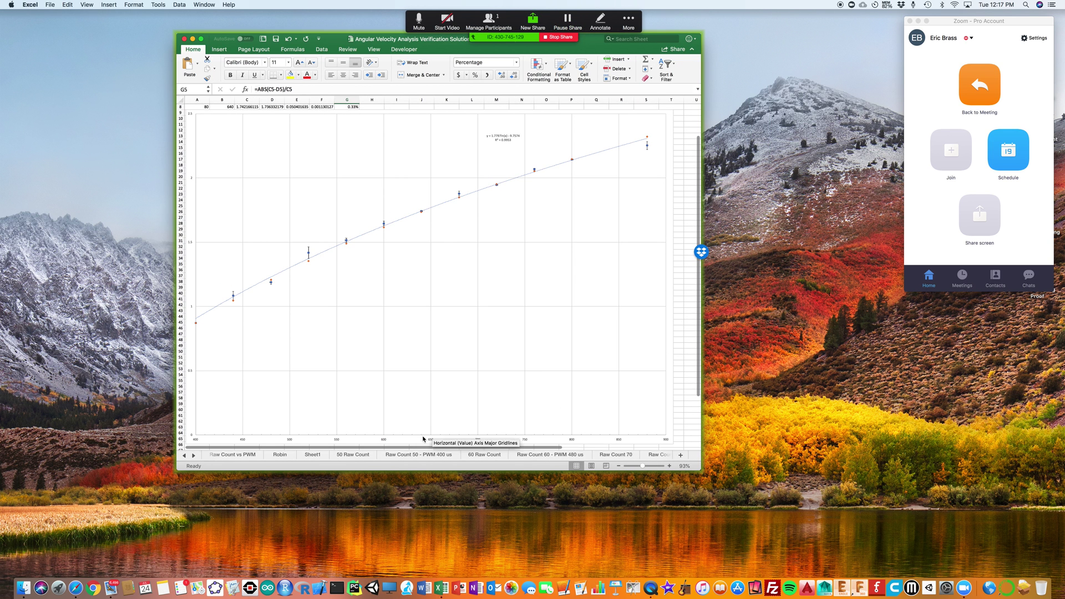
Go back to the workbook's first sheets and view both Regression Analysis Ver sheets and the PWM vs Angular Velocity chart.
click(184, 456)
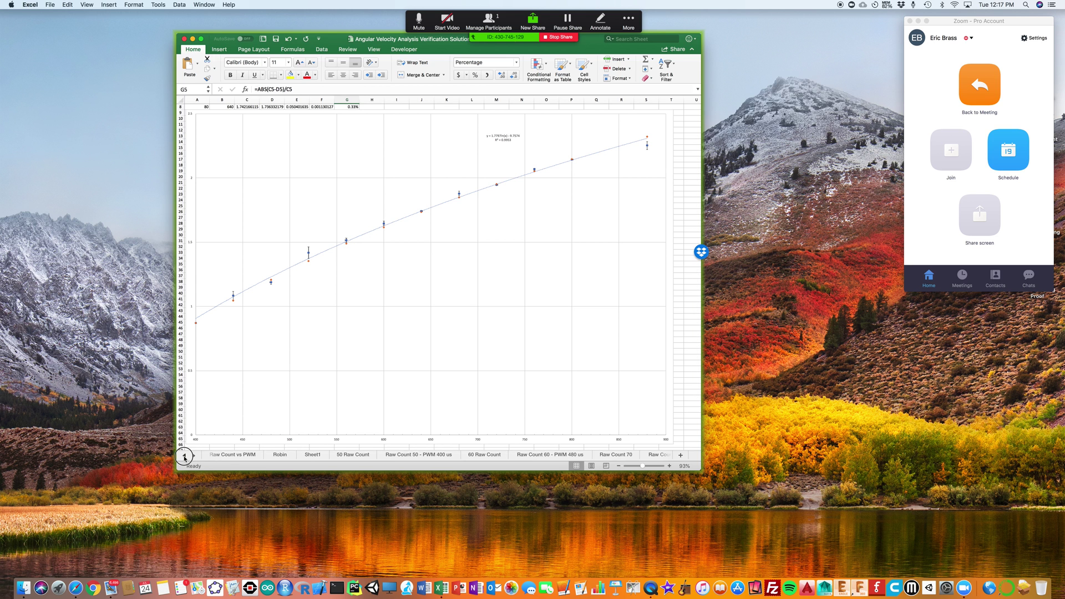
click(184, 456)
click(184, 456)
click(184, 456)
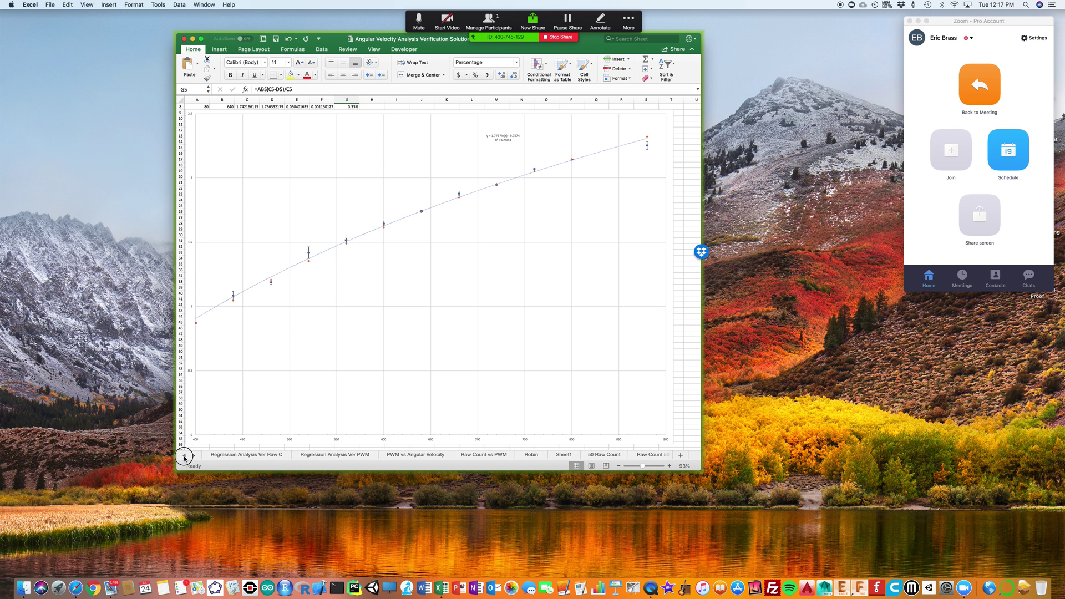
click(245, 455)
click(335, 455)
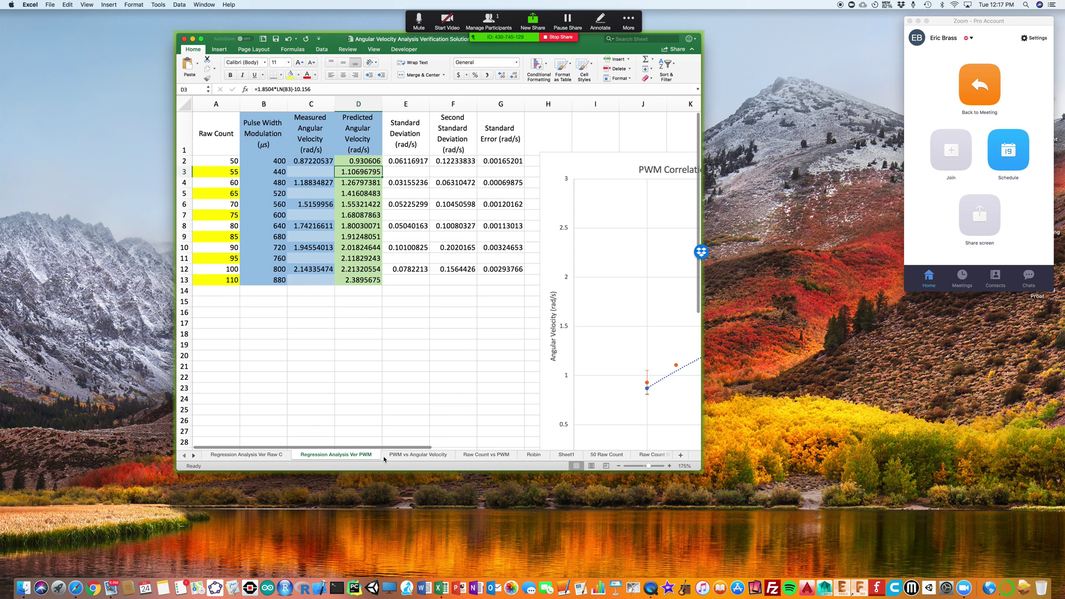
click(416, 455)
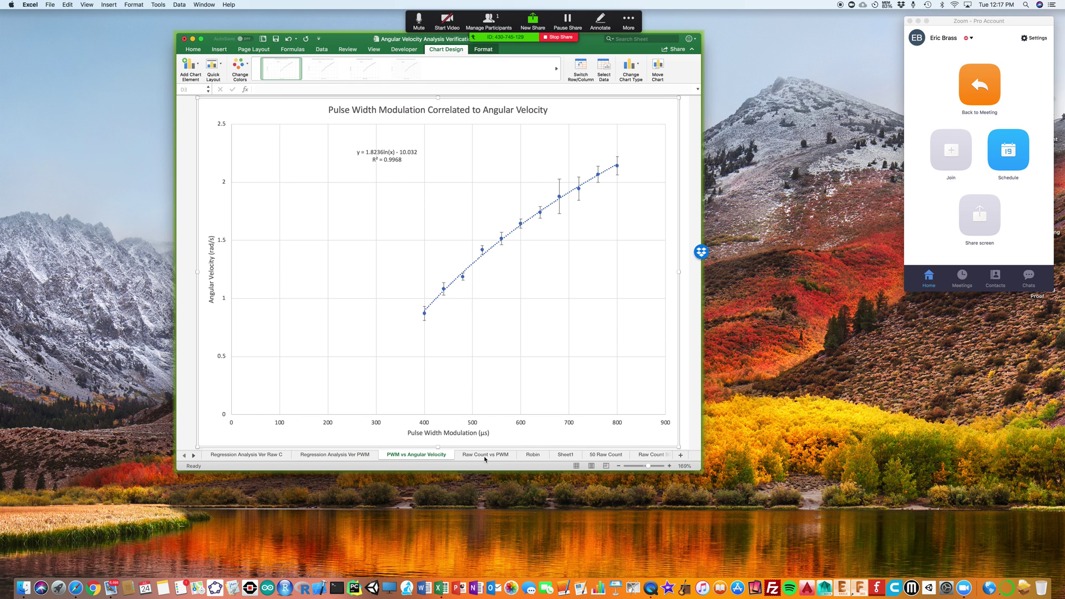
Go through the sheets from Raw Count vs PWM to 60 Raw Count, examining the angular velocity statistics on 50 Raw Count.
click(485, 455)
click(532, 455)
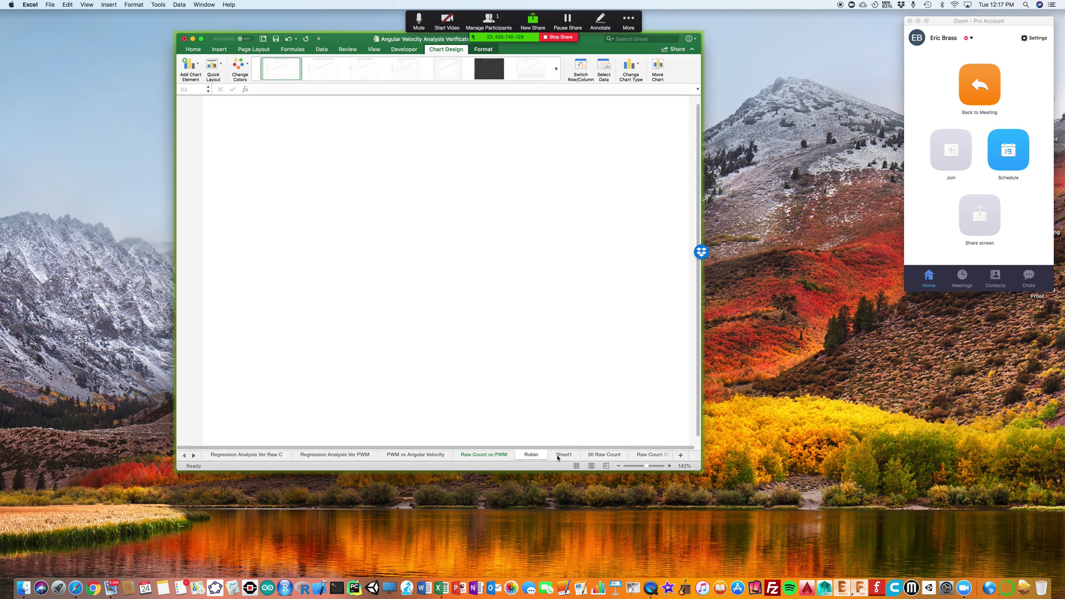
click(558, 456)
click(584, 455)
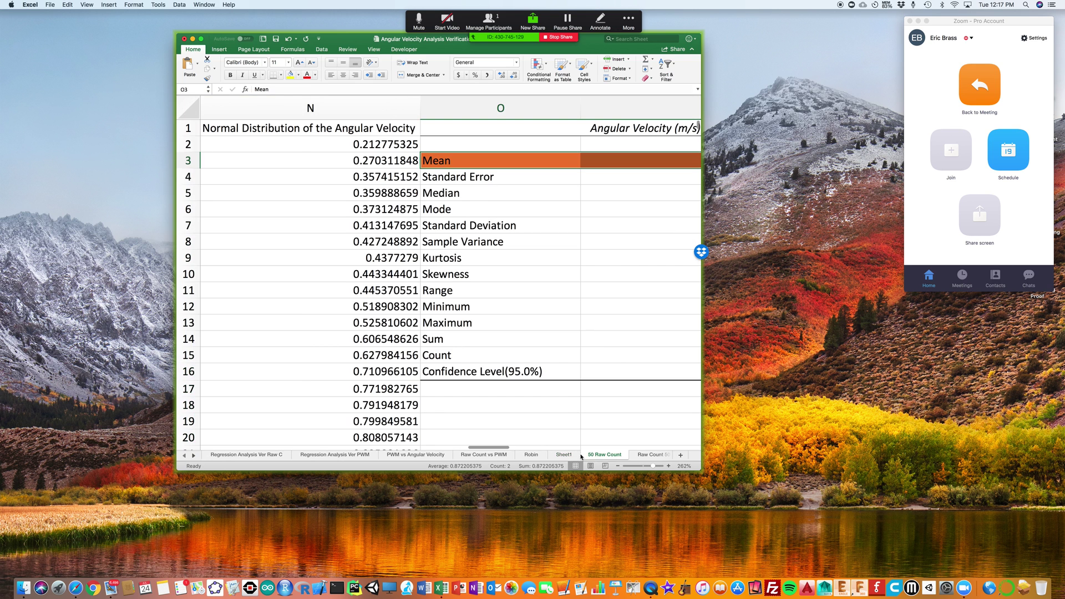
scroll(572, 418, right, 5)
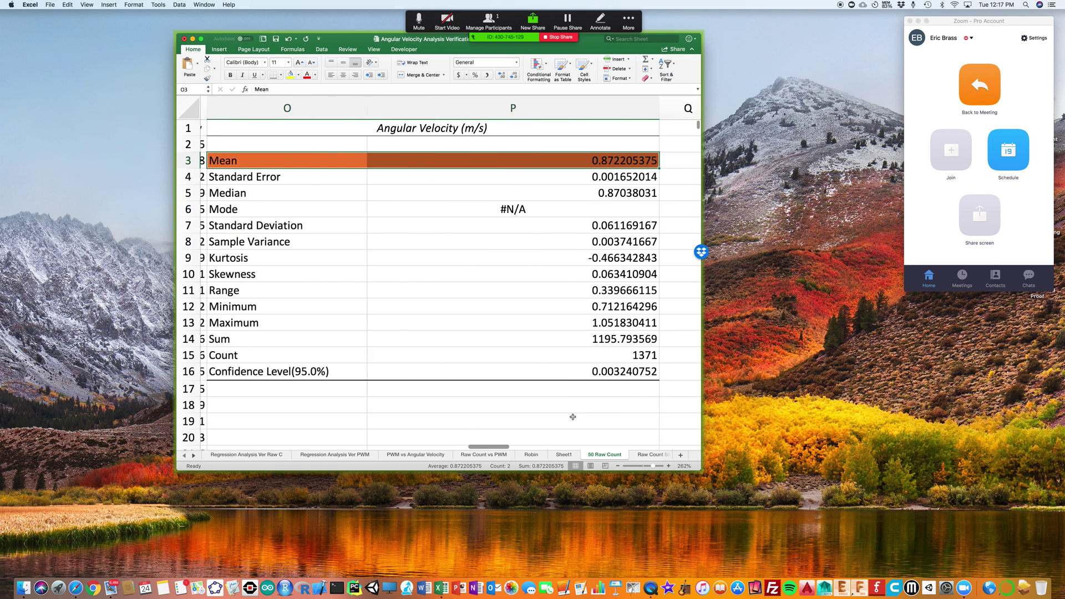
scroll(573, 417, right, 3)
scroll(577, 421, down, 3)
scroll(585, 427, up, 3)
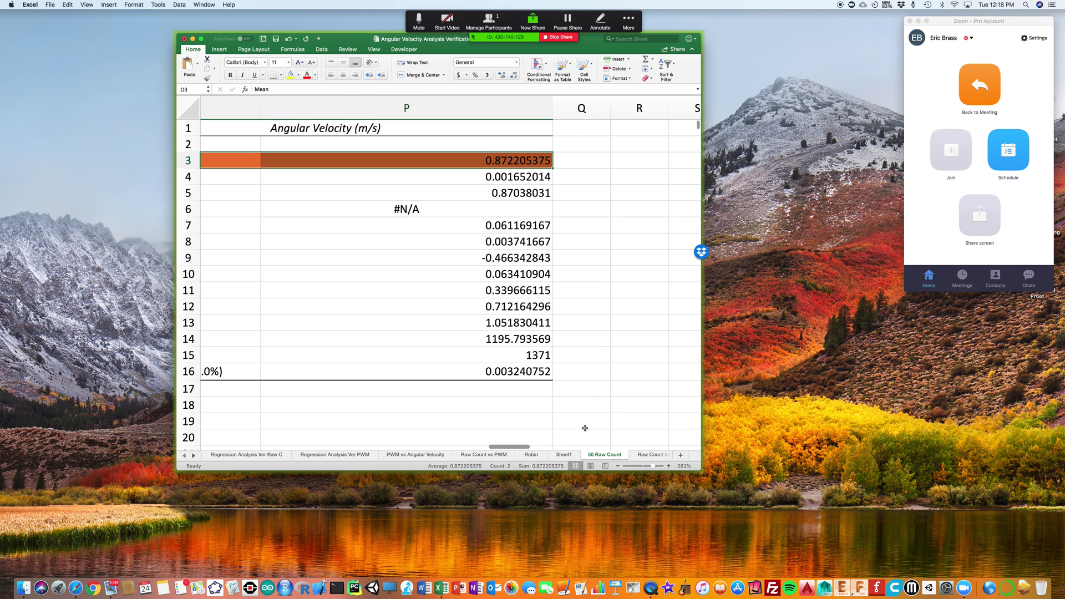
click(650, 455)
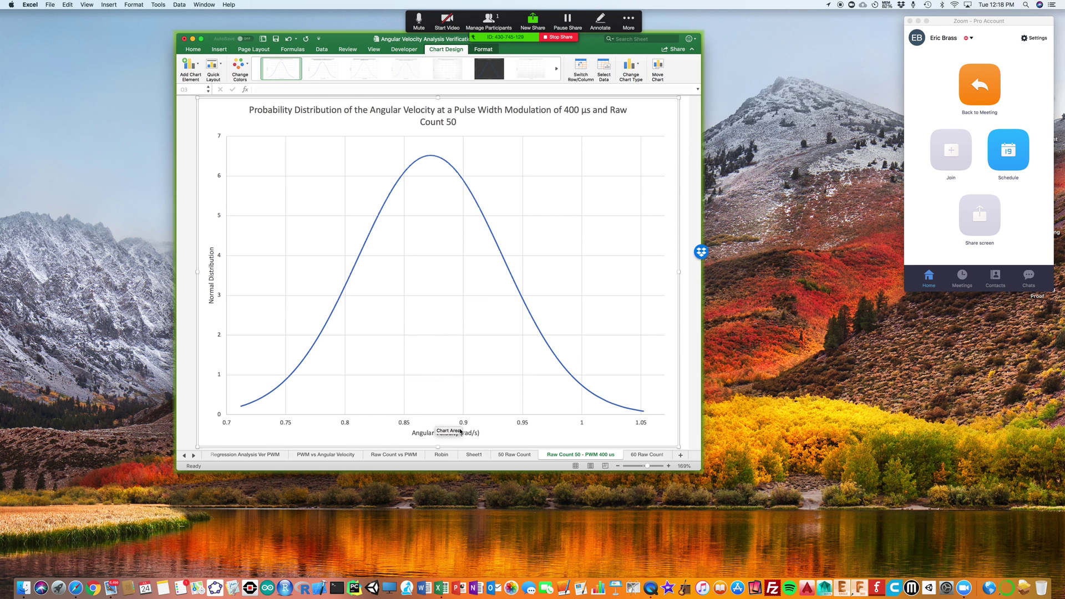
click(646, 455)
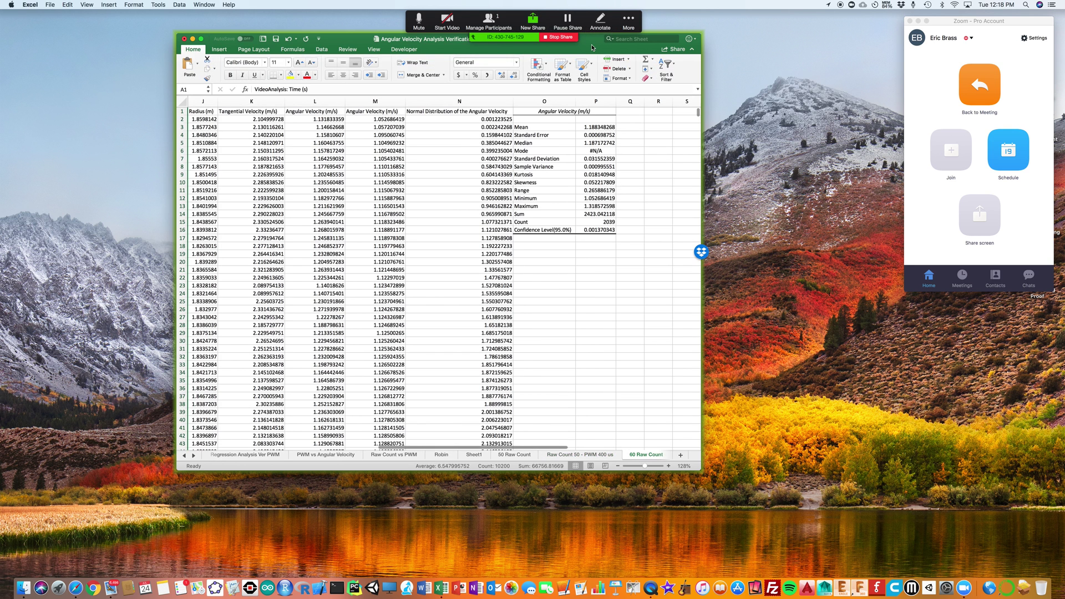
Stop the Excel share and start sharing the Camera option.
click(558, 37)
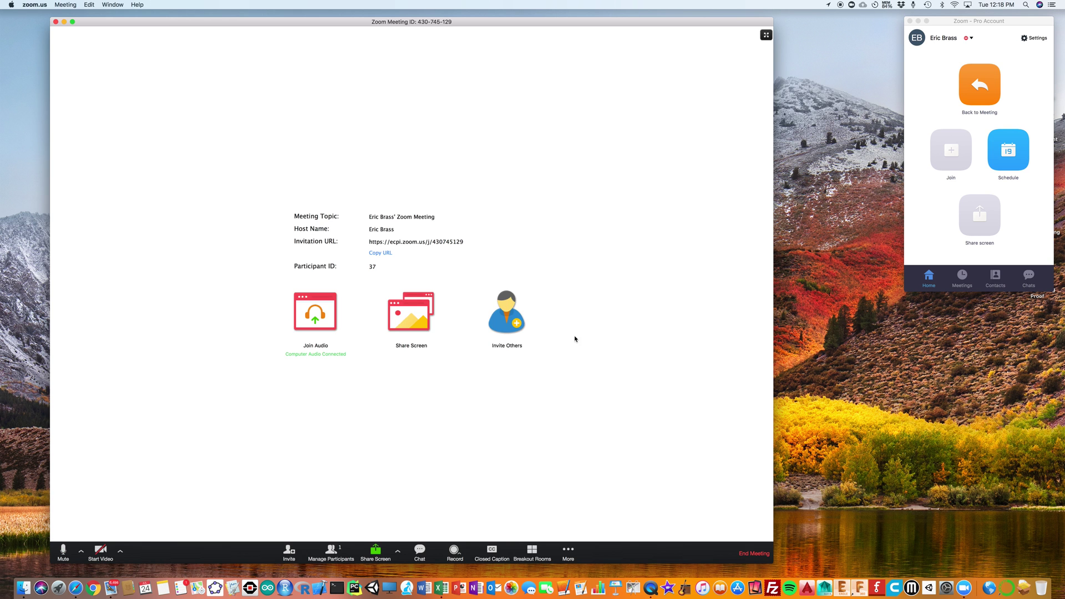
click(398, 551)
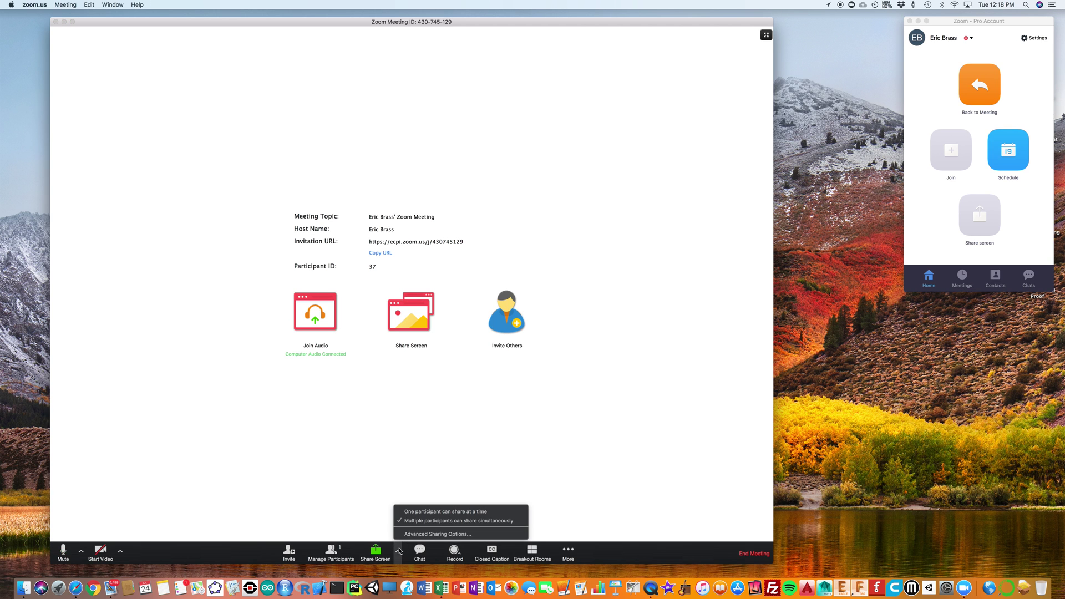
click(375, 551)
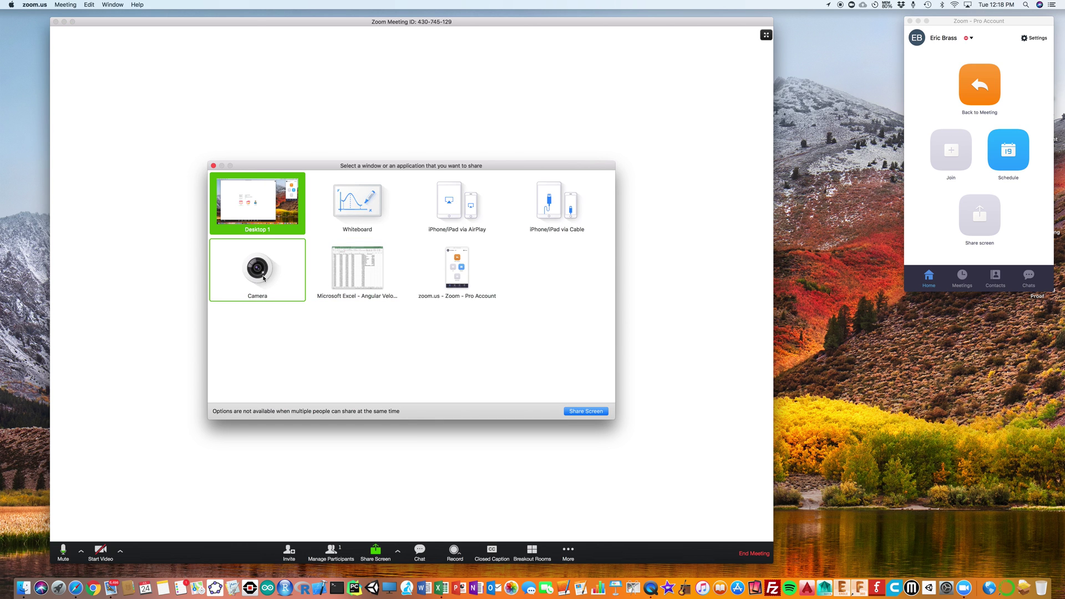
click(263, 278)
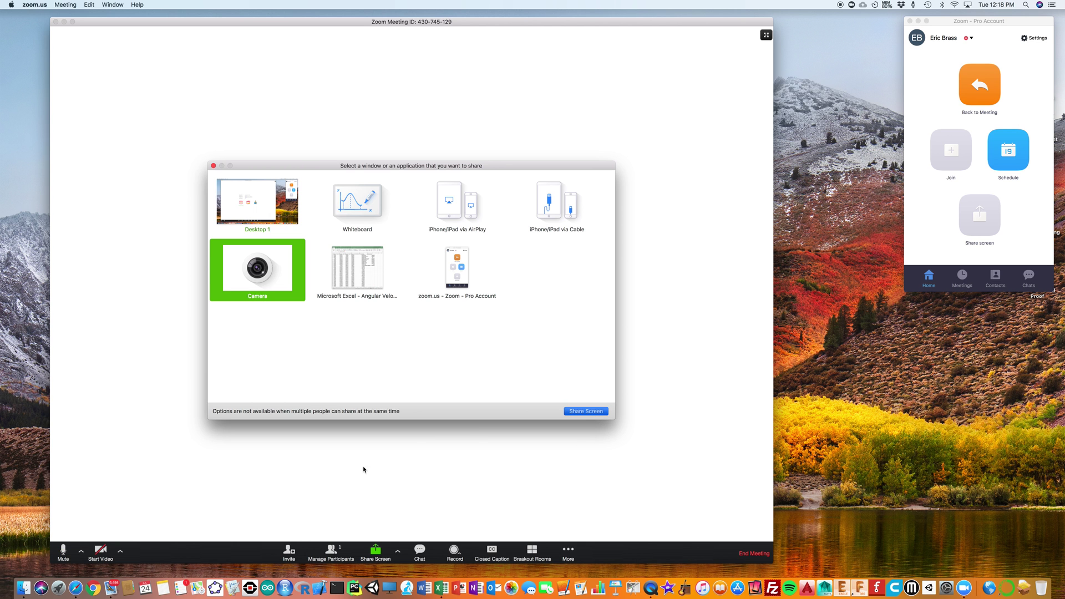
click(602, 412)
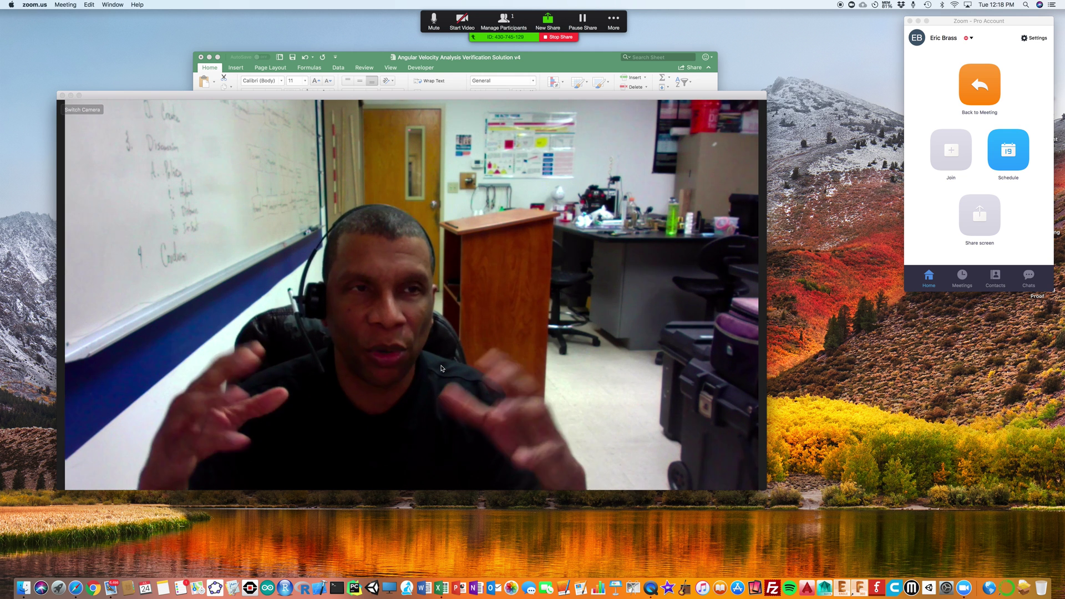
Try to switch the shared camera and stop the camera share.
click(86, 111)
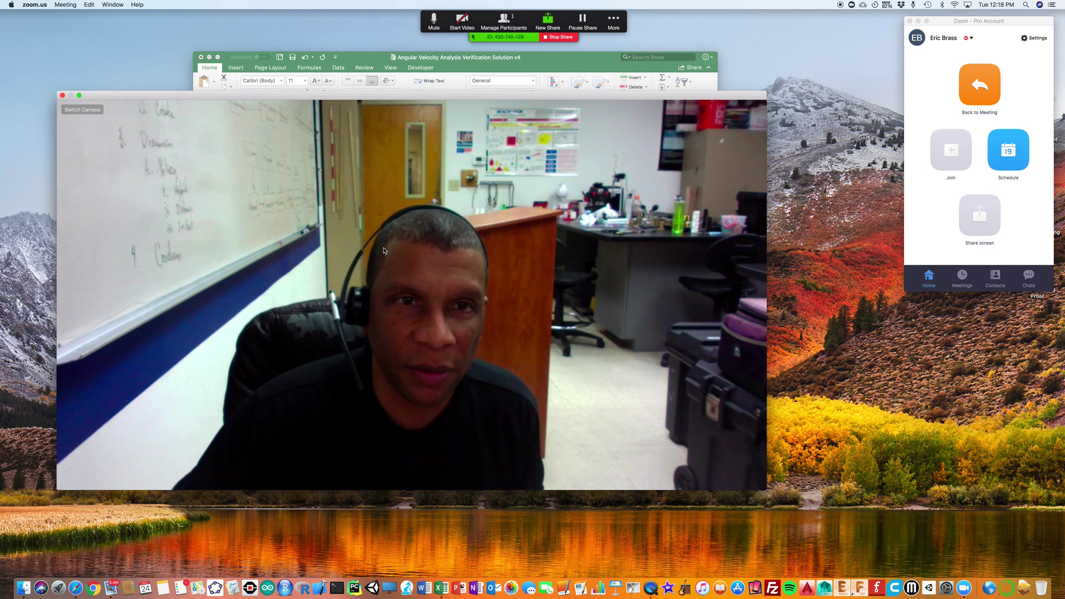
click(556, 38)
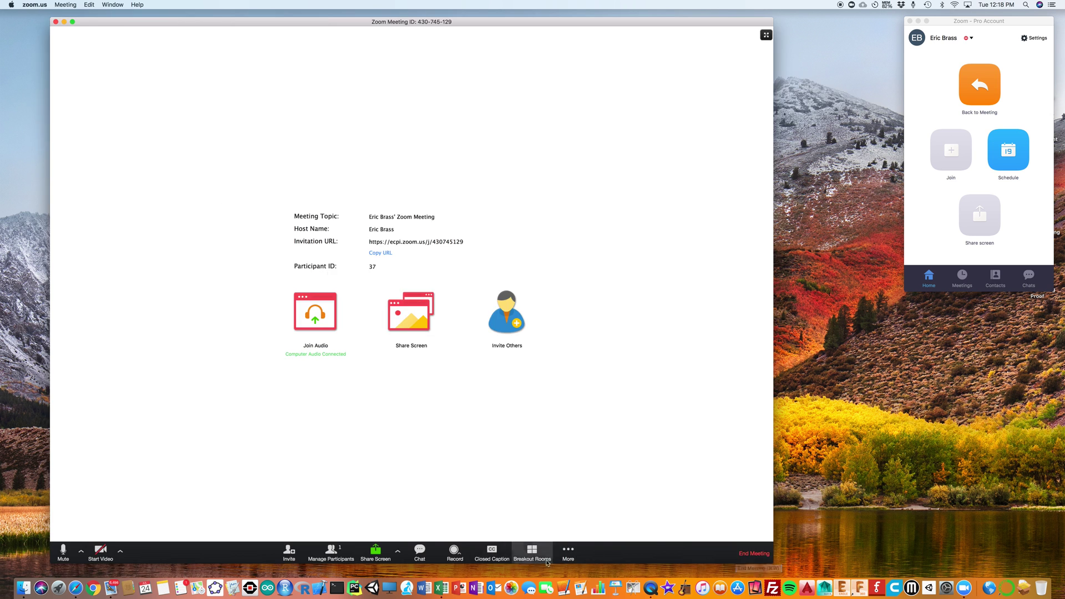
End the meeting for all participants and look through the saved Zoom meeting folders in Finder.
click(755, 554)
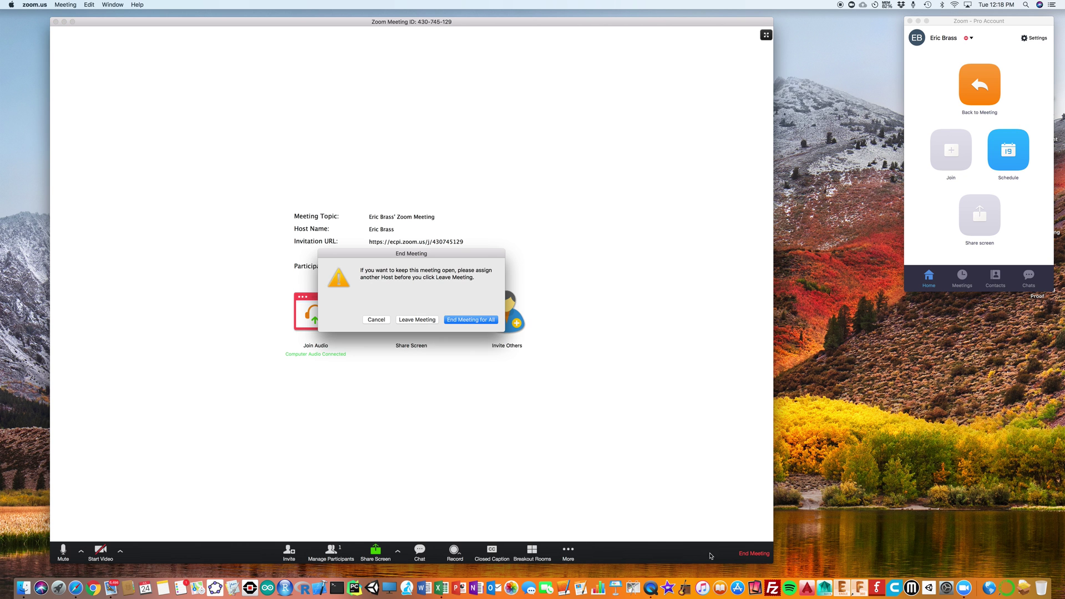
key(Return)
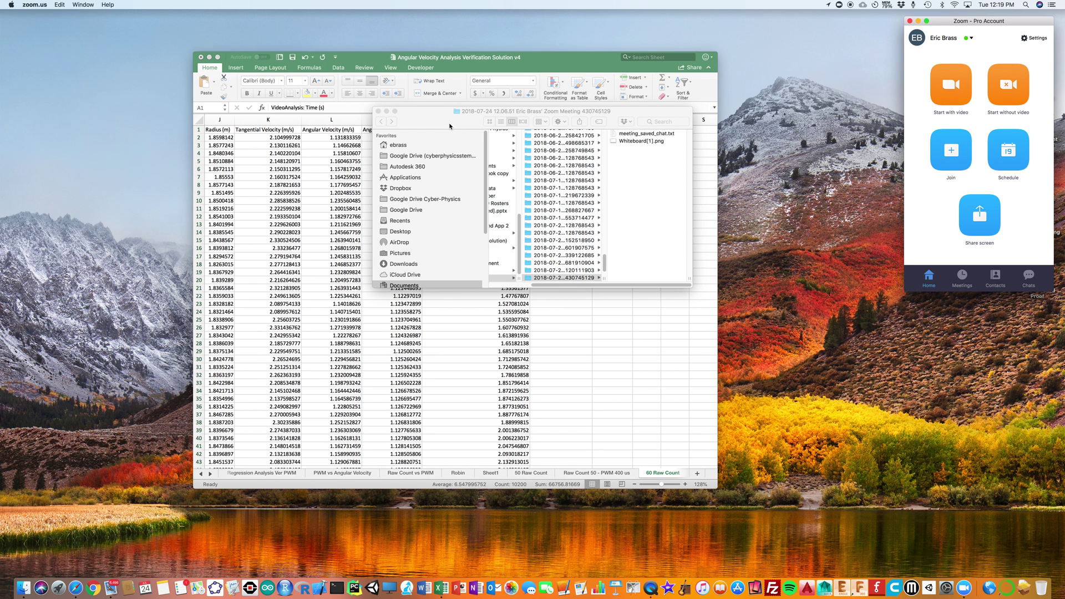
click(449, 126)
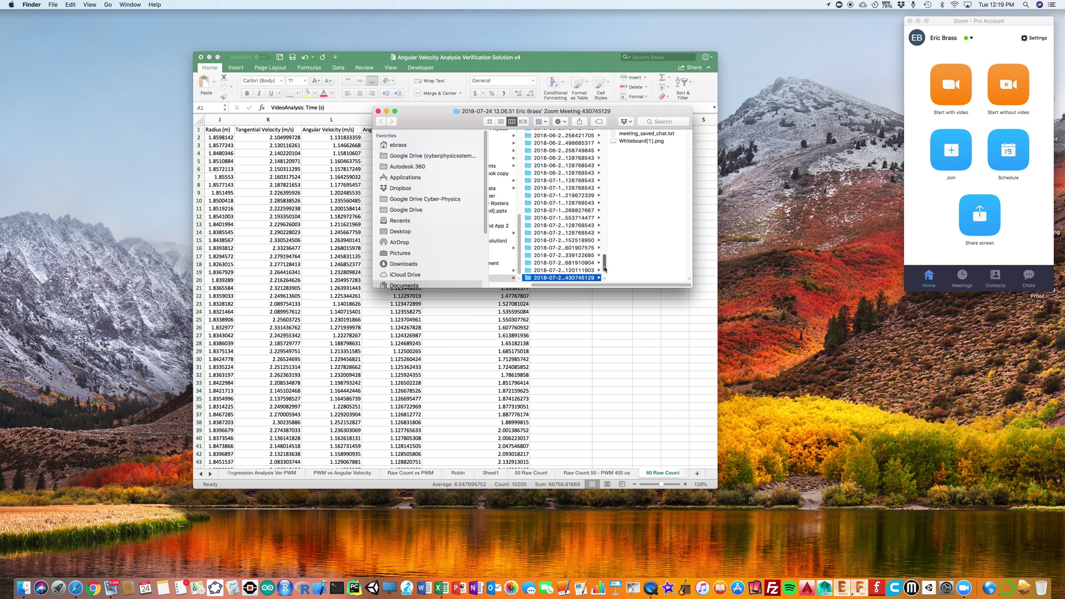
drag(605, 269, 589, 117)
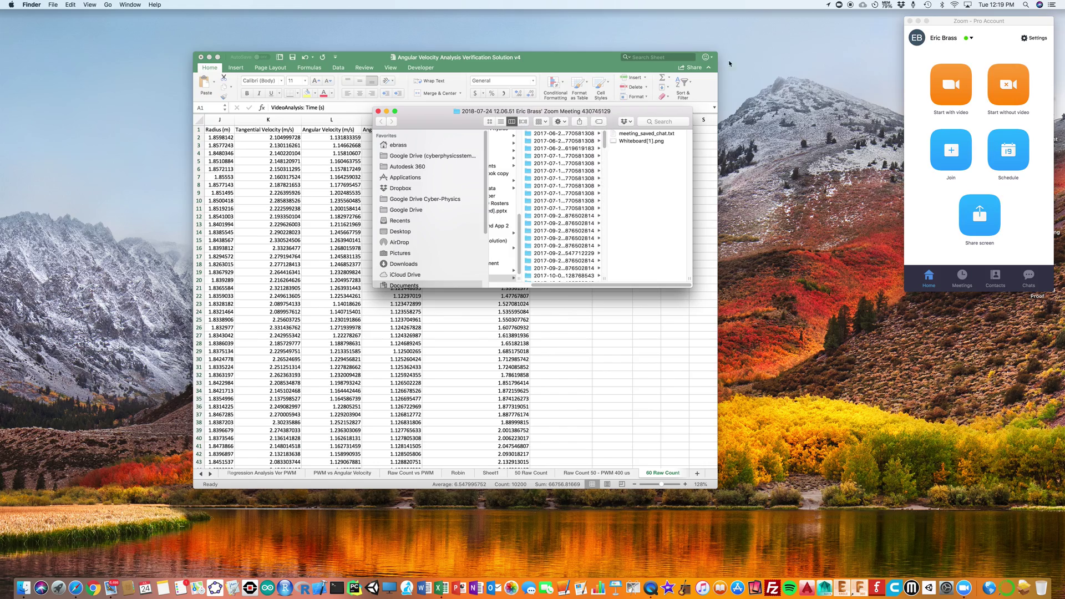